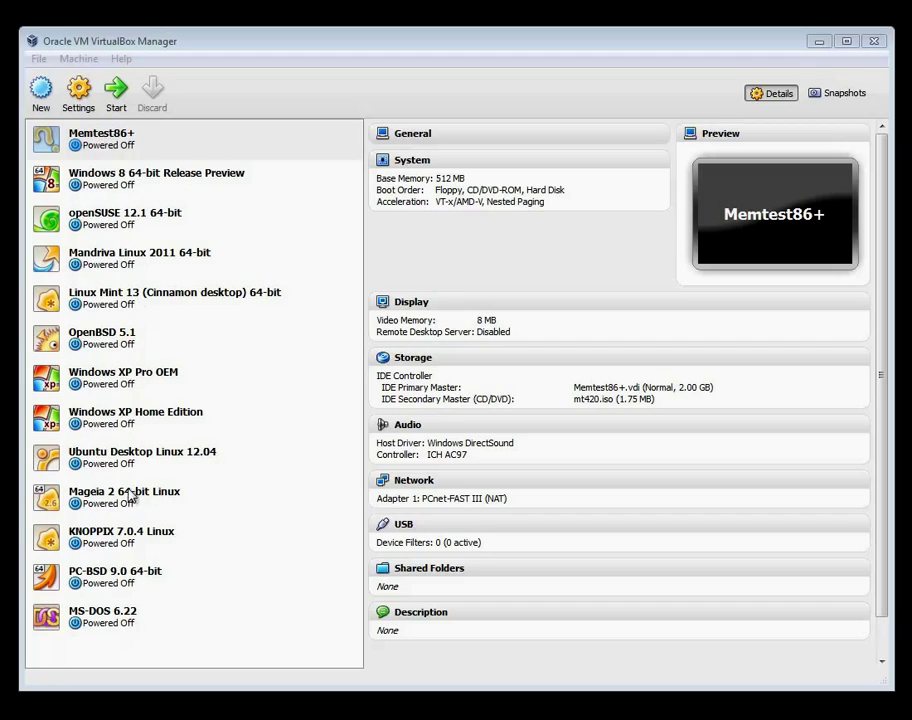
left_click(82, 175)
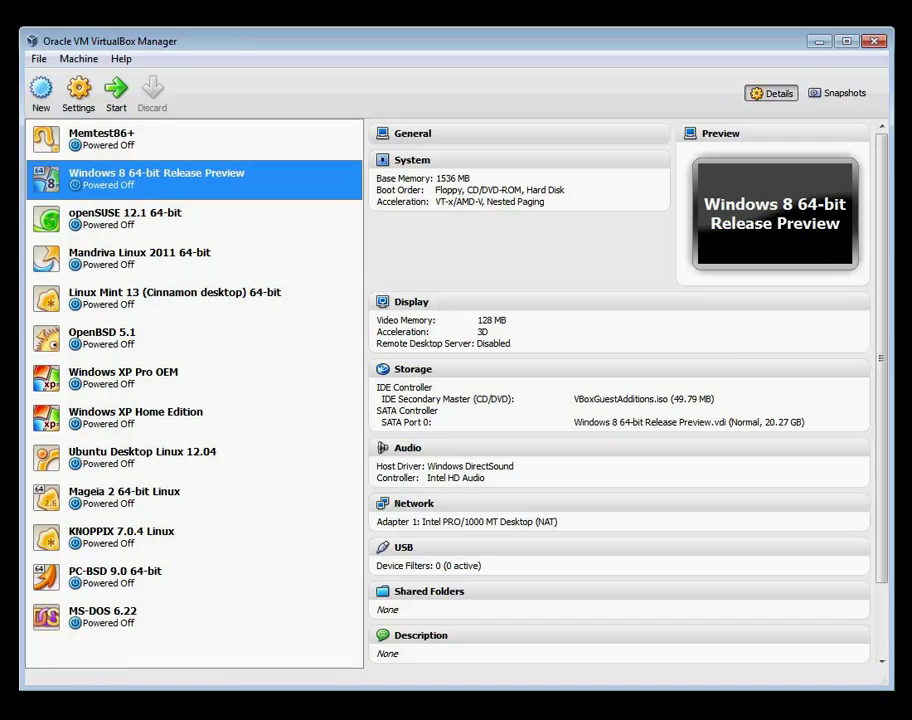
left_click(107, 718)
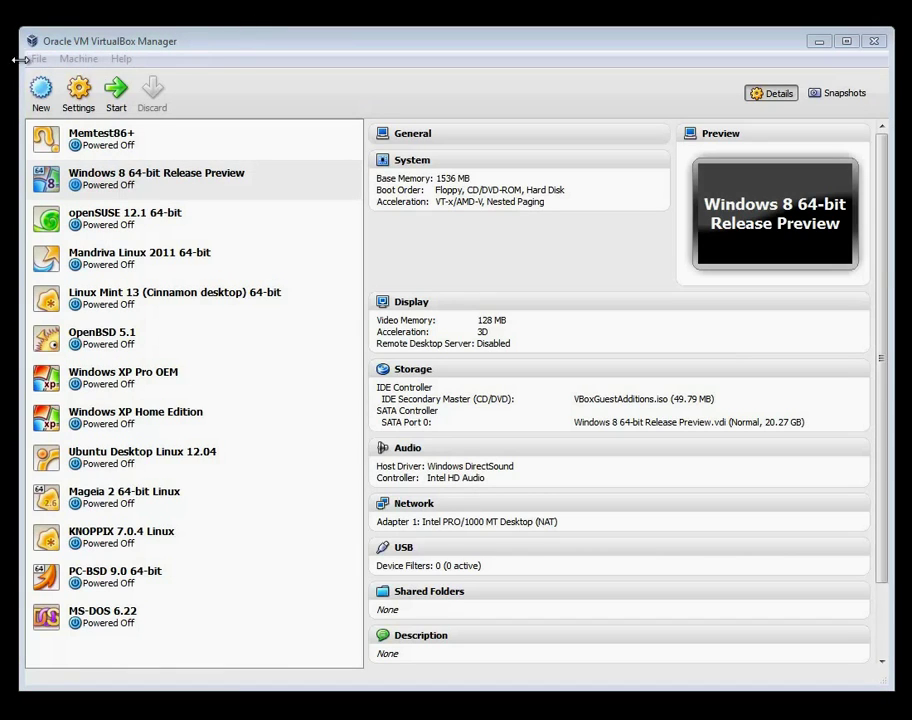
Begin a new virtual machine named Windows 98 Second Edition, with OS type Windows 98 and 64 MB of base memory
left_click(41, 97)
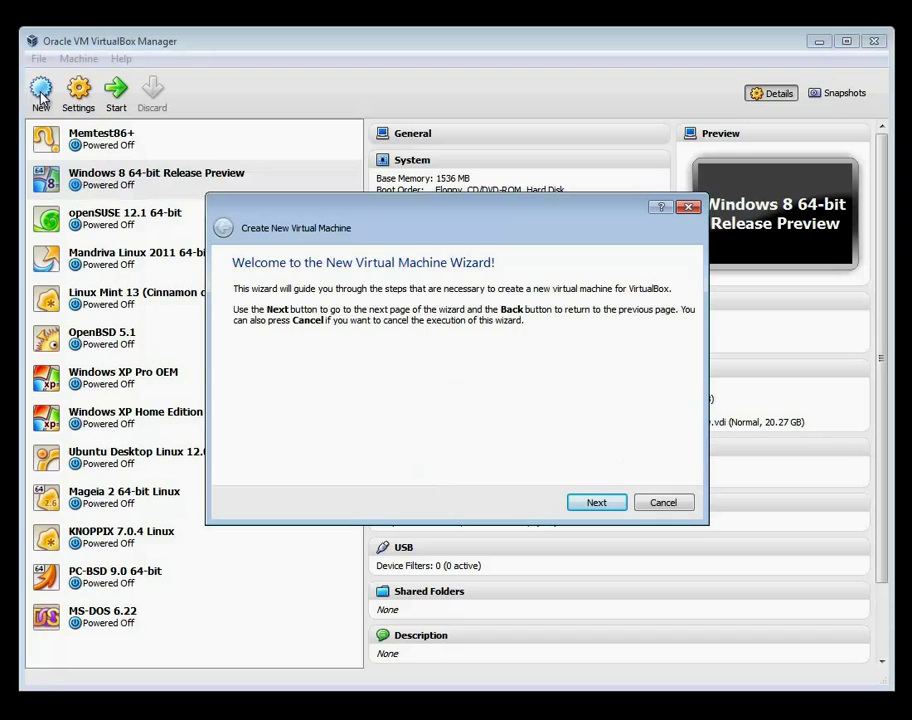
left_click_drag(448, 210, 405, 200)
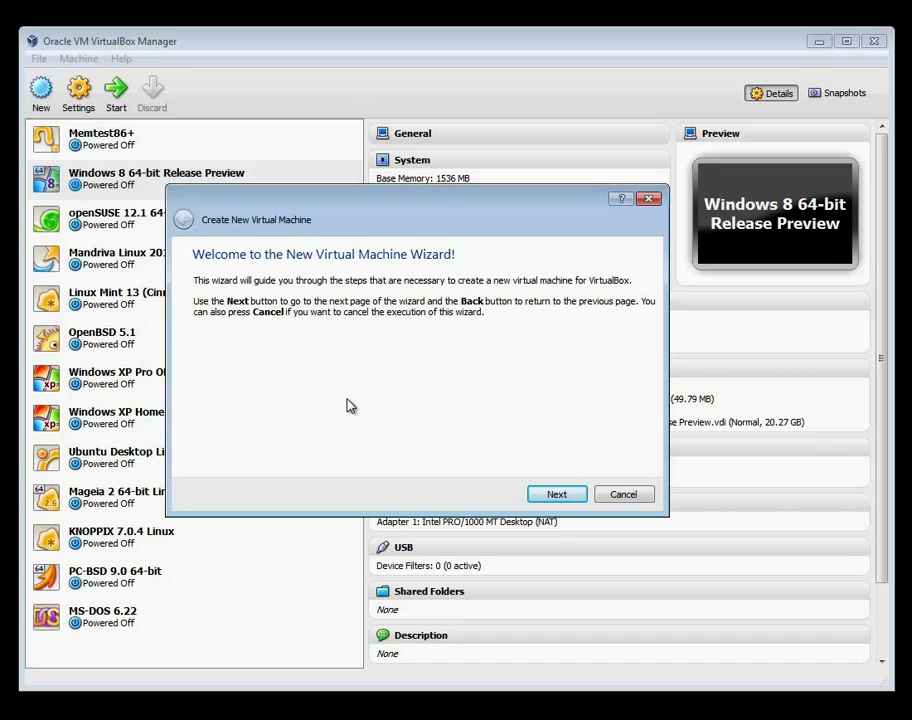
left_click(555, 493)
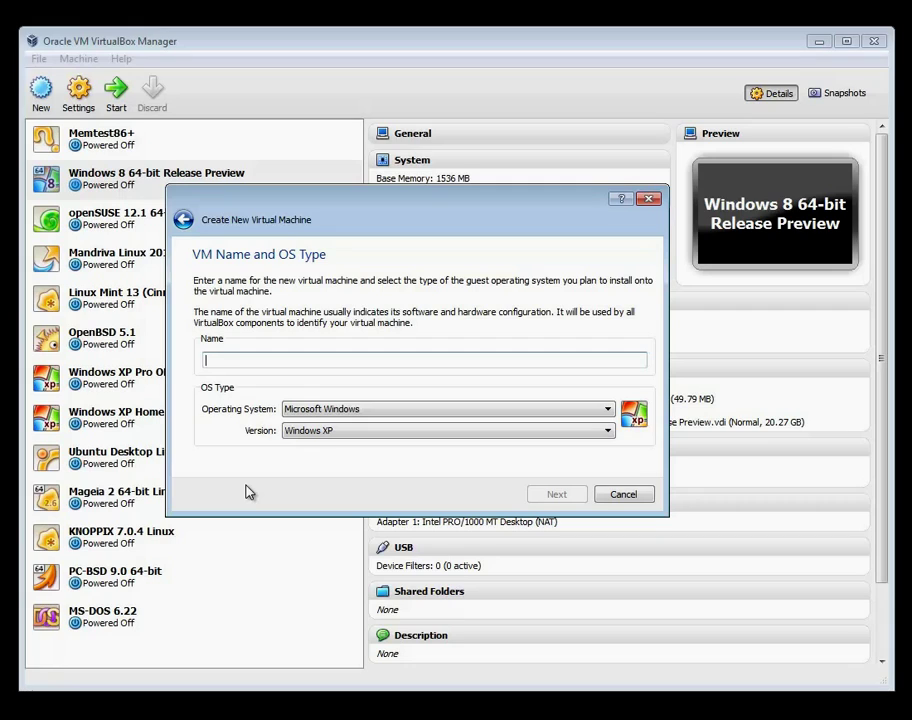
type("W")
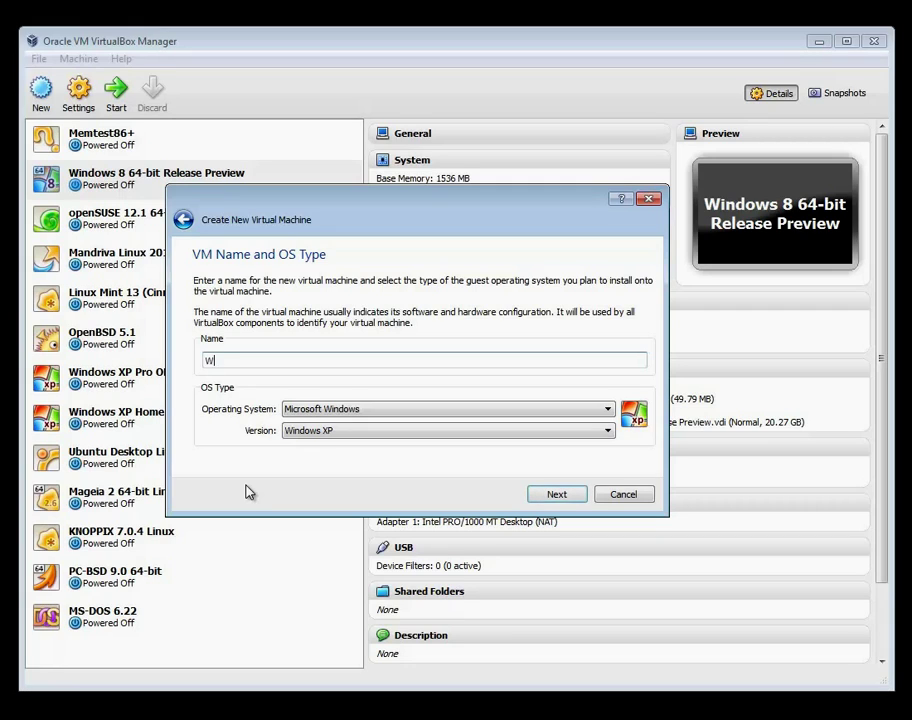
type("indows ")
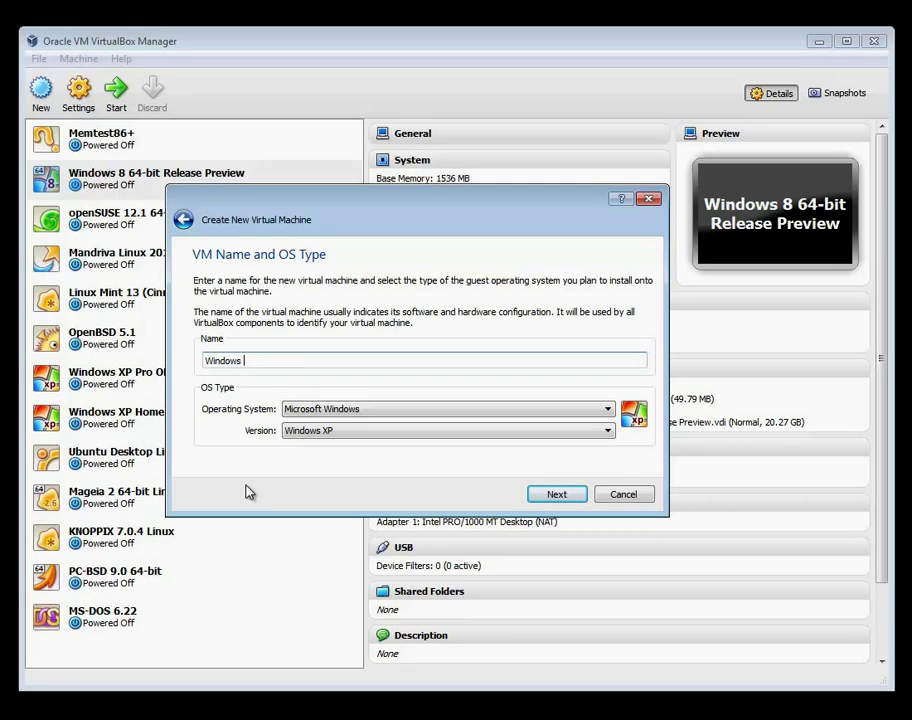
type("98 Second Edition")
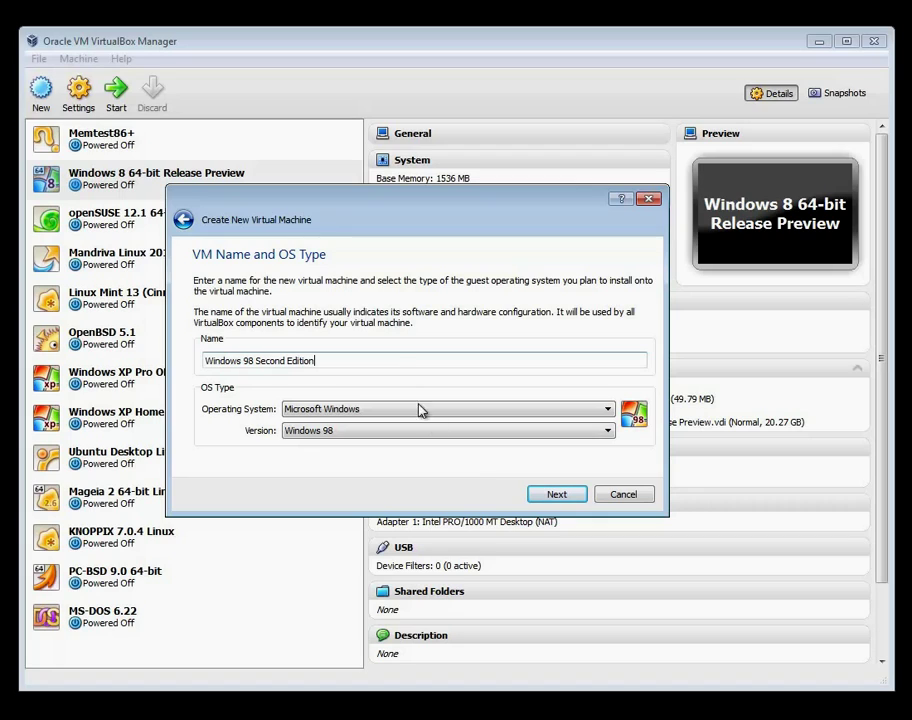
left_click(560, 503)
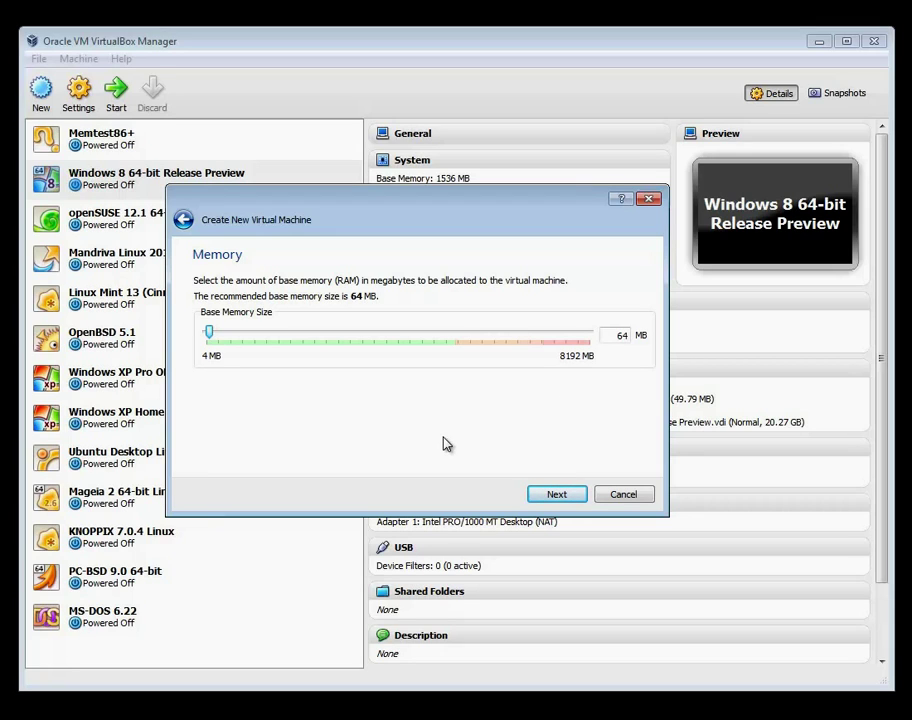
left_click(548, 495)
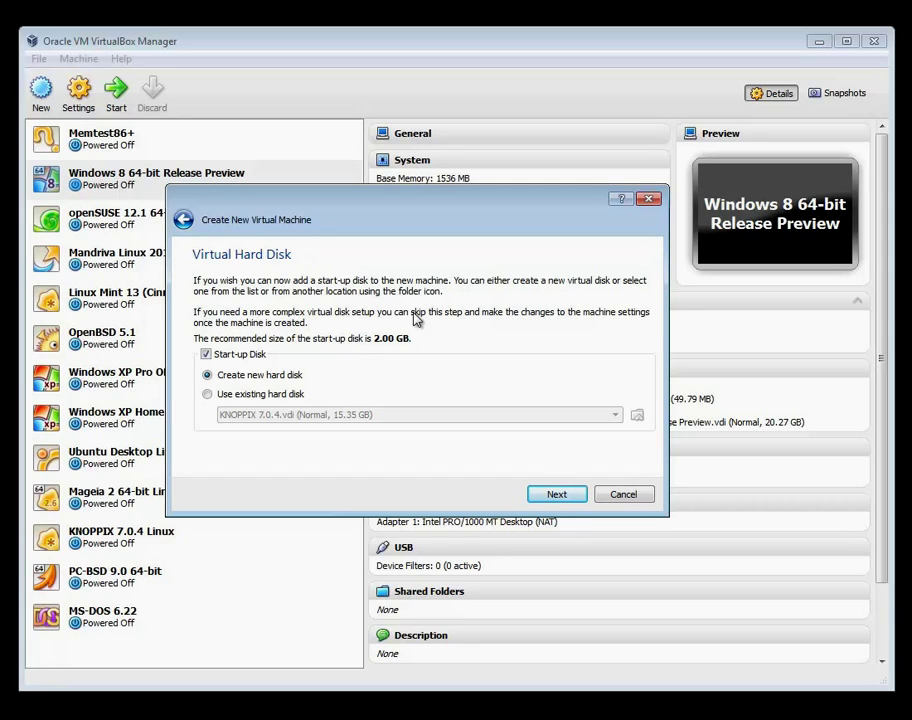
Create a new fixed-size 2.00 GB VDI start-up disk and finish creating the virtual machine
left_click(556, 494)
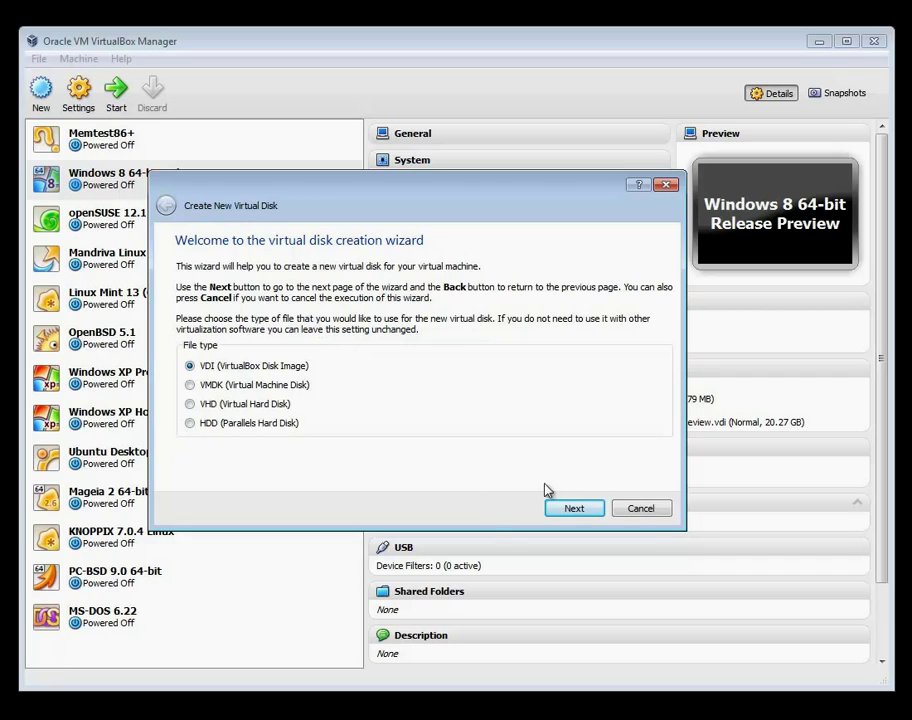
left_click(586, 511)
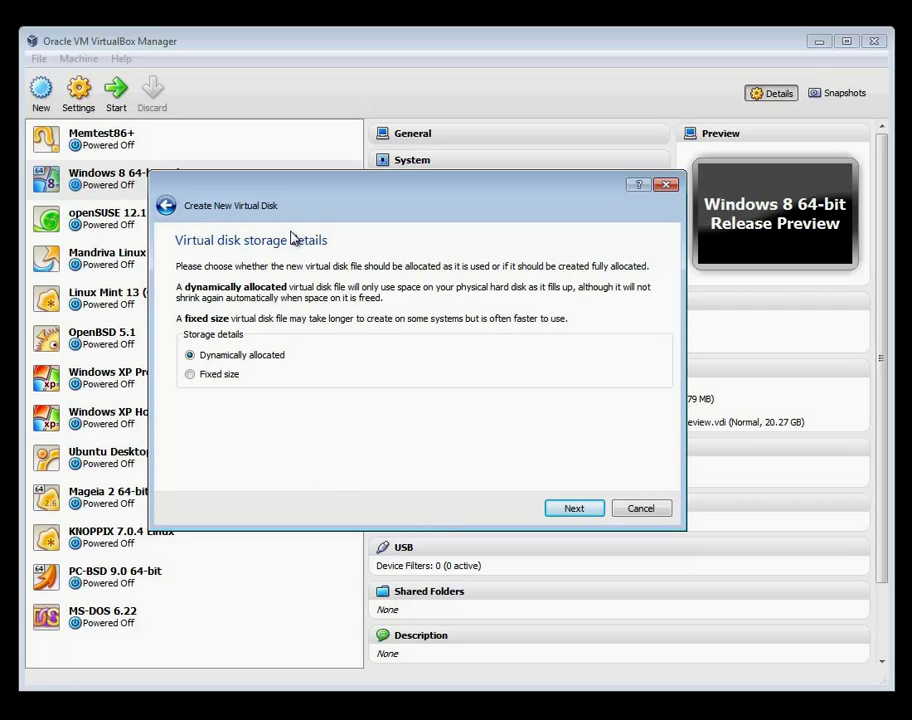
left_click(192, 375)
left_click(574, 508)
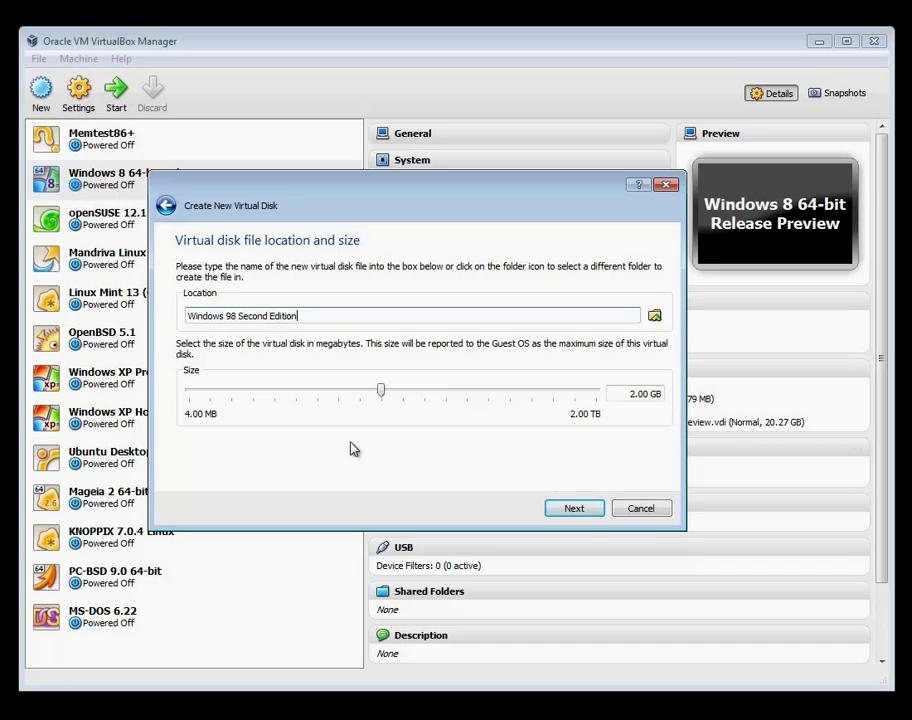
left_click(572, 510)
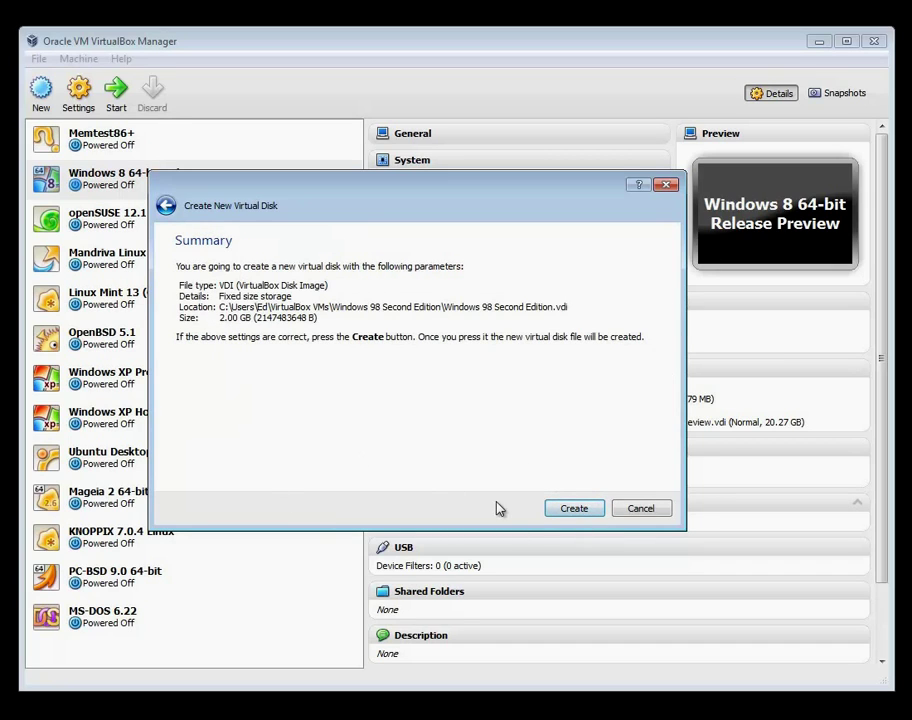
left_click(576, 511)
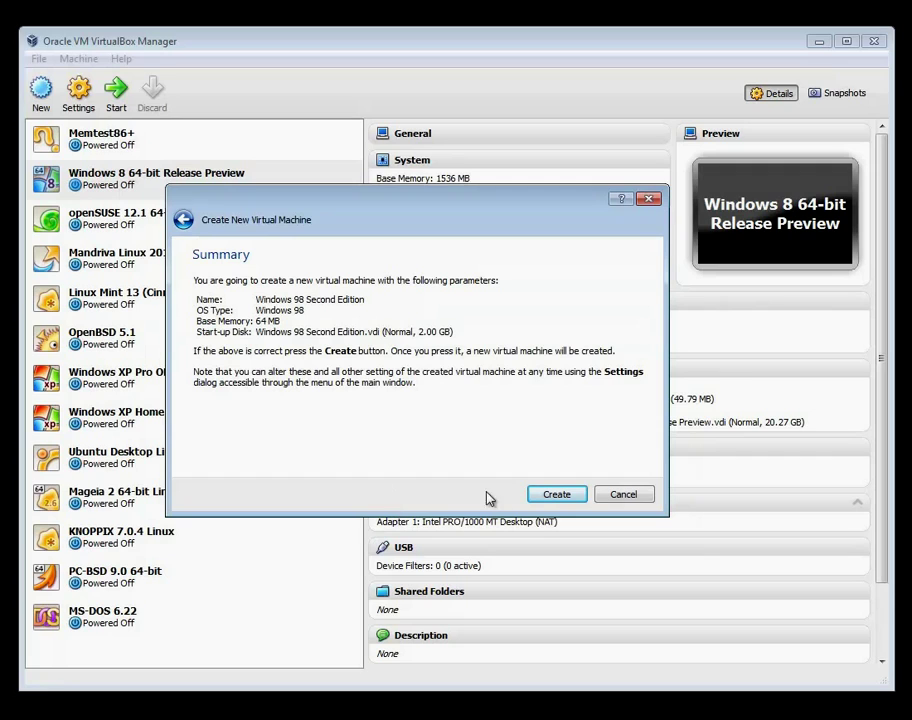
left_click(556, 495)
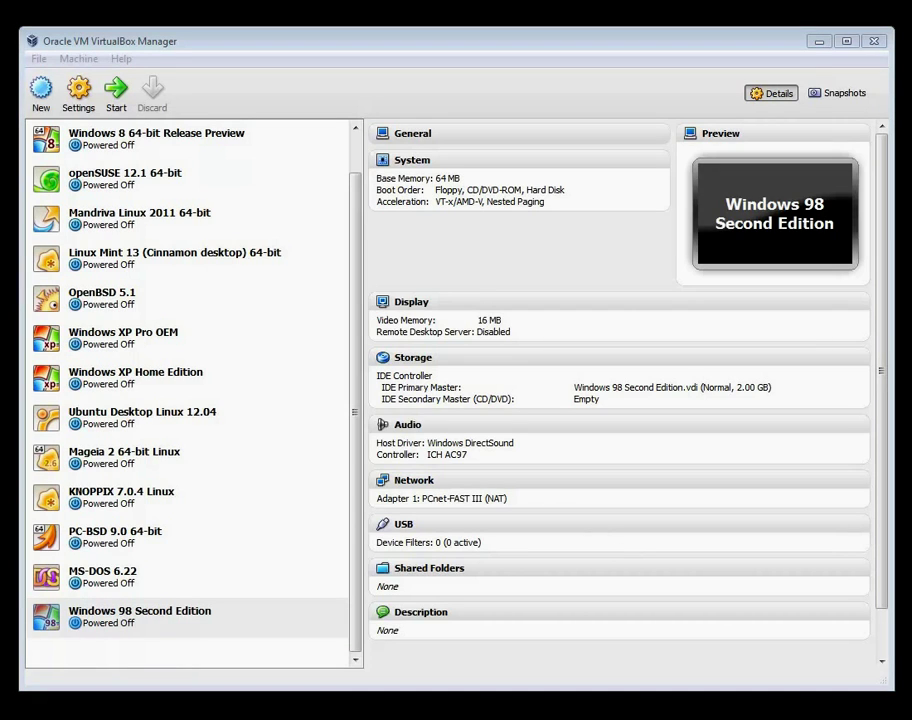
In the Windows 98 Second Edition machine's storage settings, assign Host Drive 'D:' to the empty CD/DVD drive
left_click(96, 625)
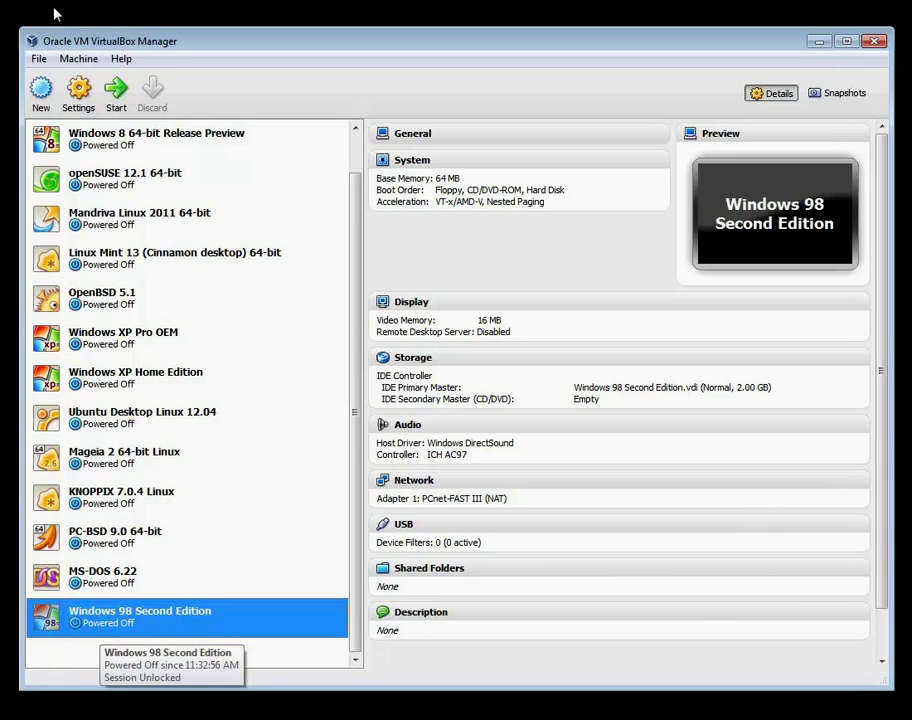
left_click(79, 87)
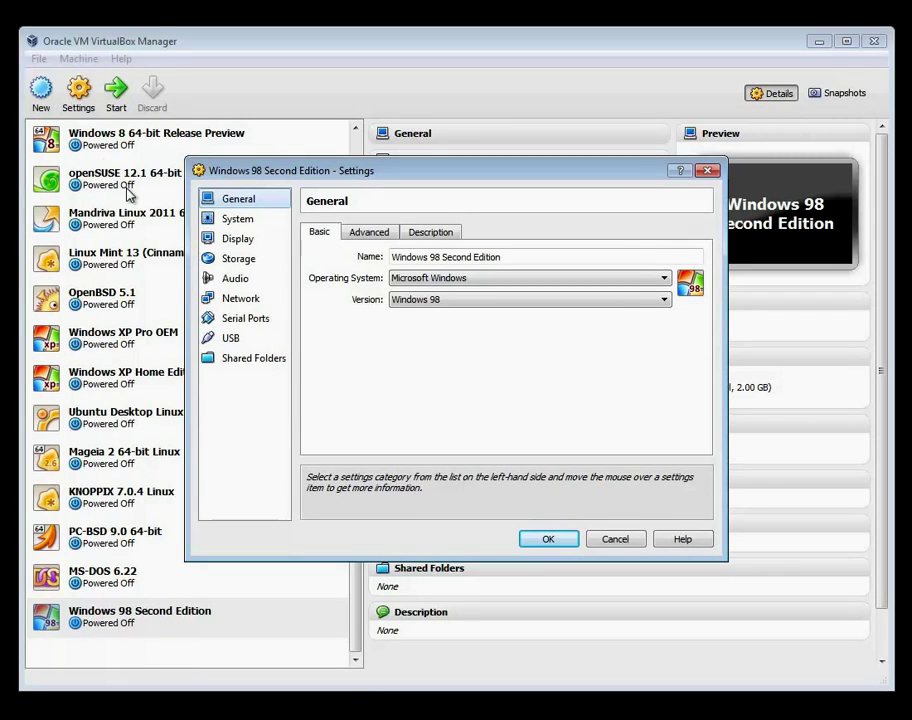
left_click(214, 262)
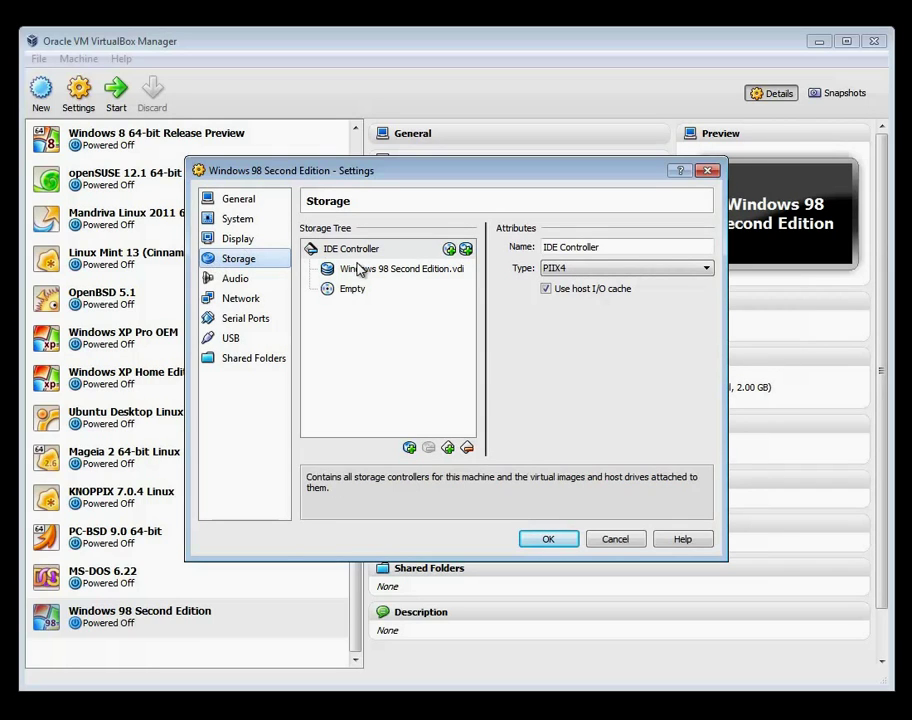
left_click(390, 270)
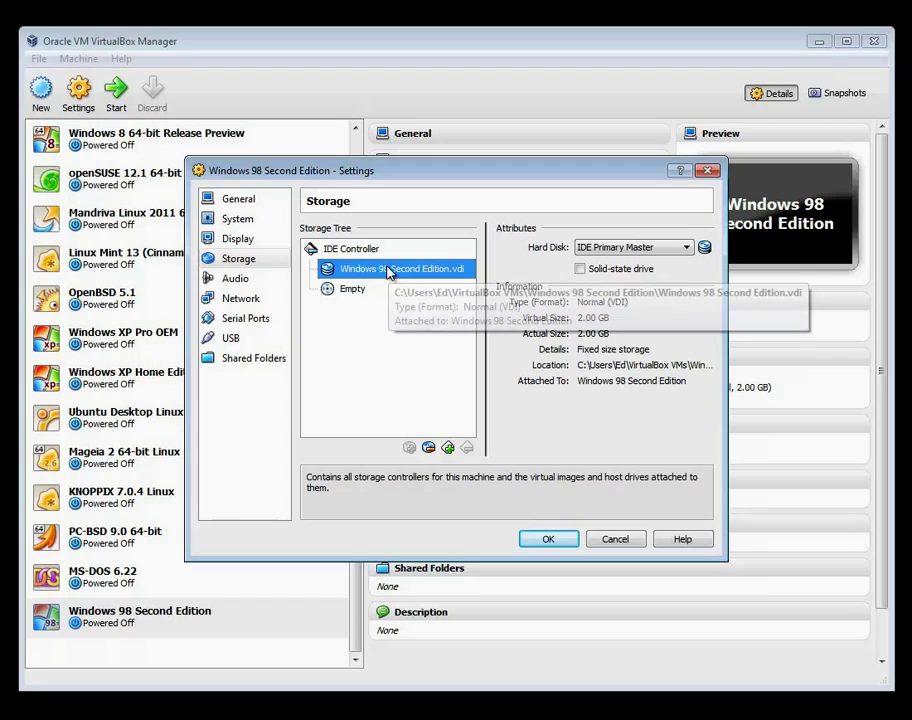
left_click(333, 290)
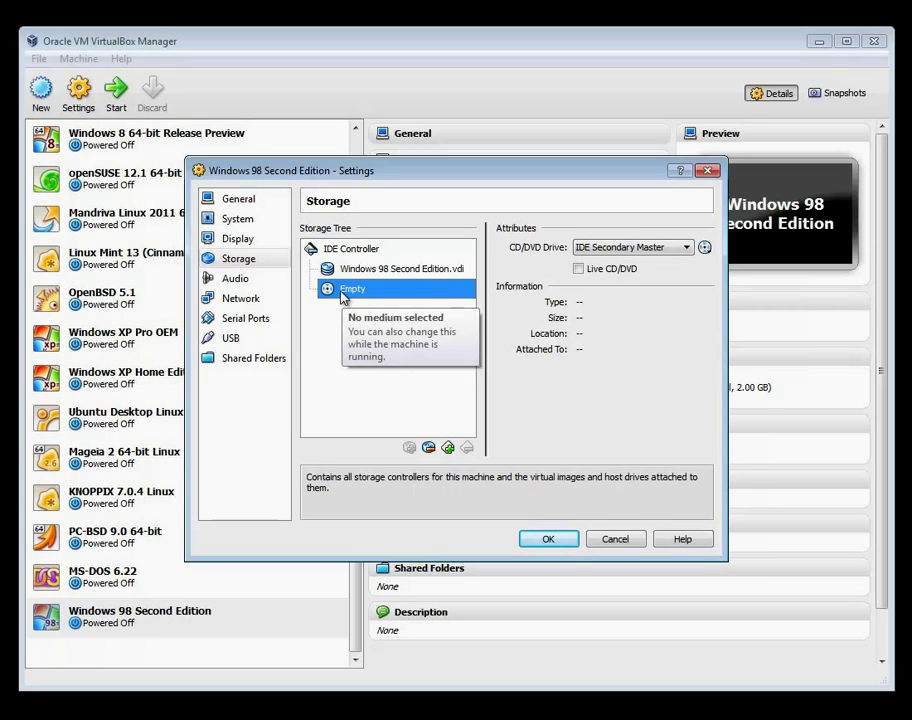
left_click(706, 248)
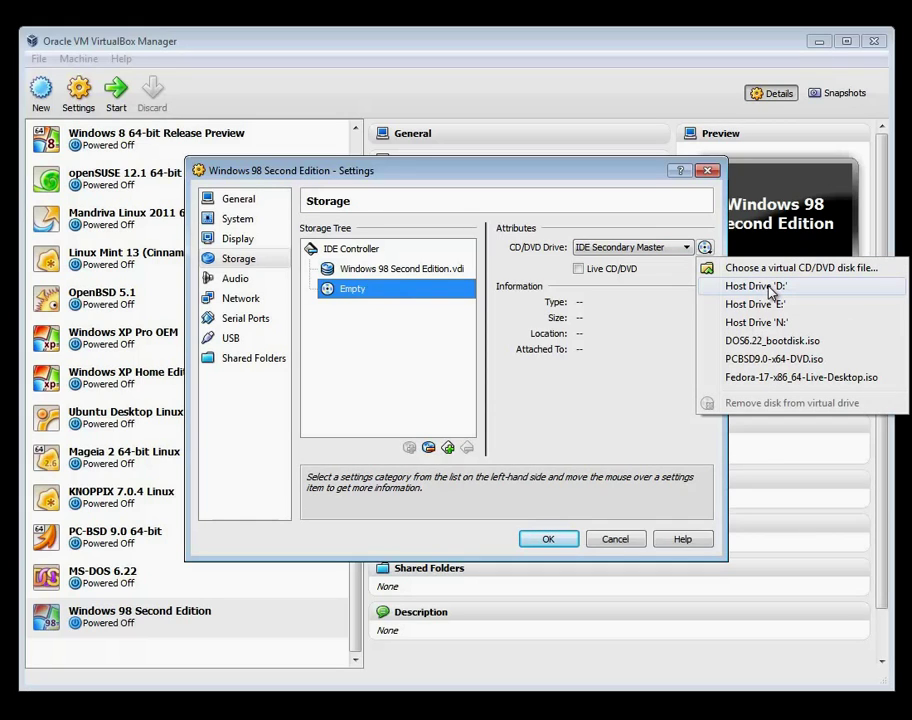
left_click(772, 288)
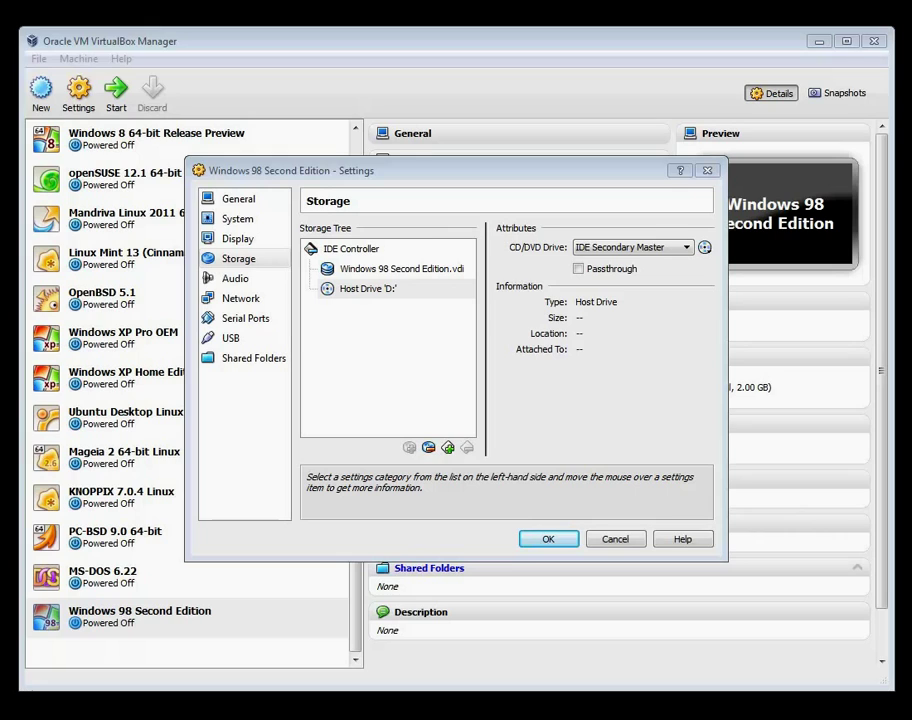
Add a floppy controller to the machine's storage tree
left_click(368, 251)
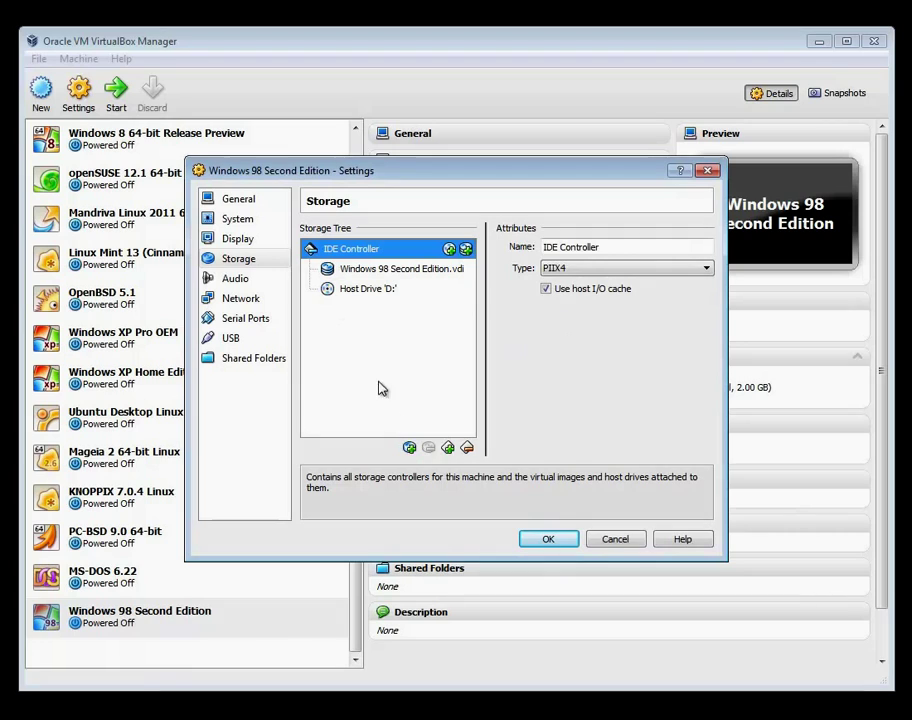
left_click(449, 449)
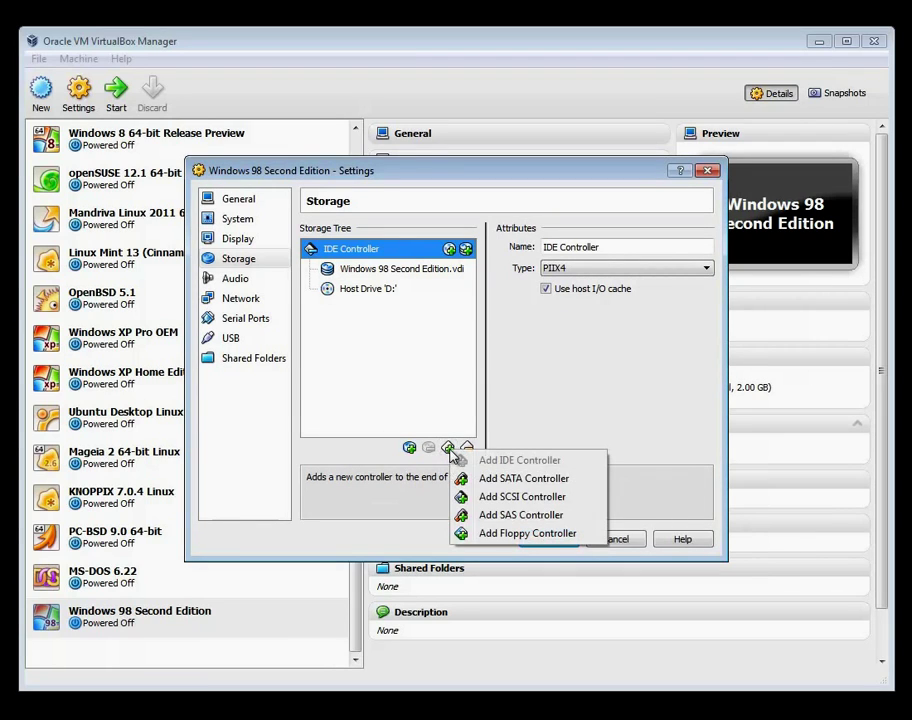
left_click(549, 537)
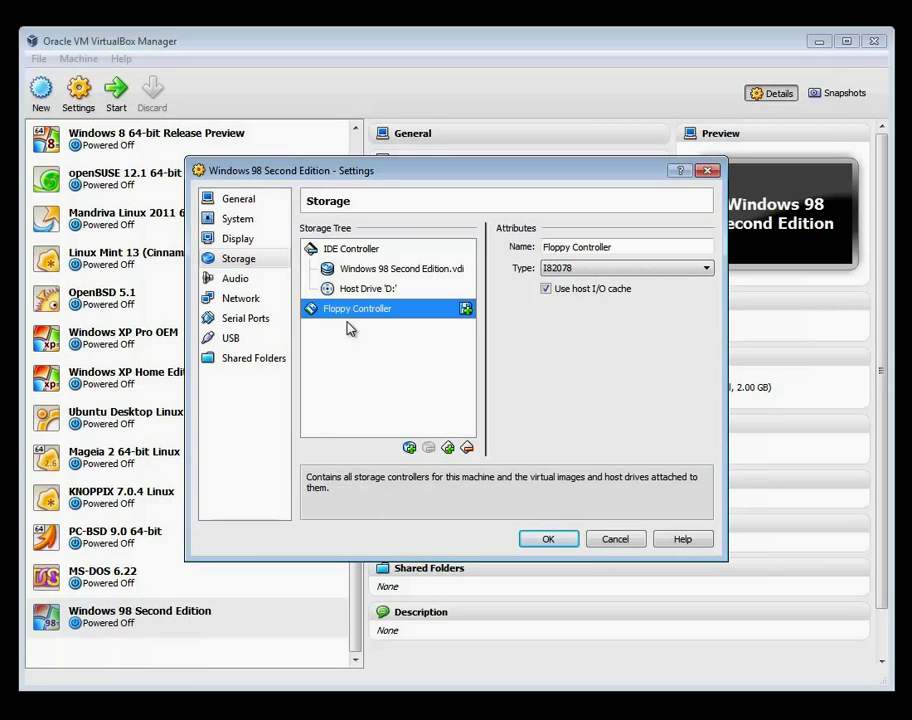
Add a floppy drive loaded with the Windows98_SE disk image to the floppy controller and save the machine's settings
left_click(409, 449)
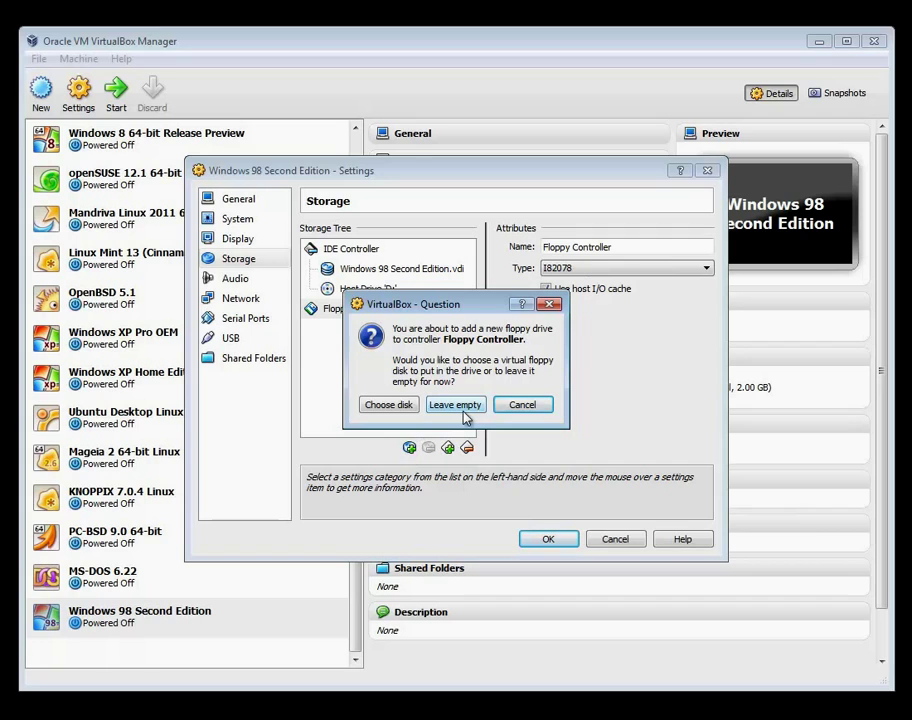
left_click(384, 405)
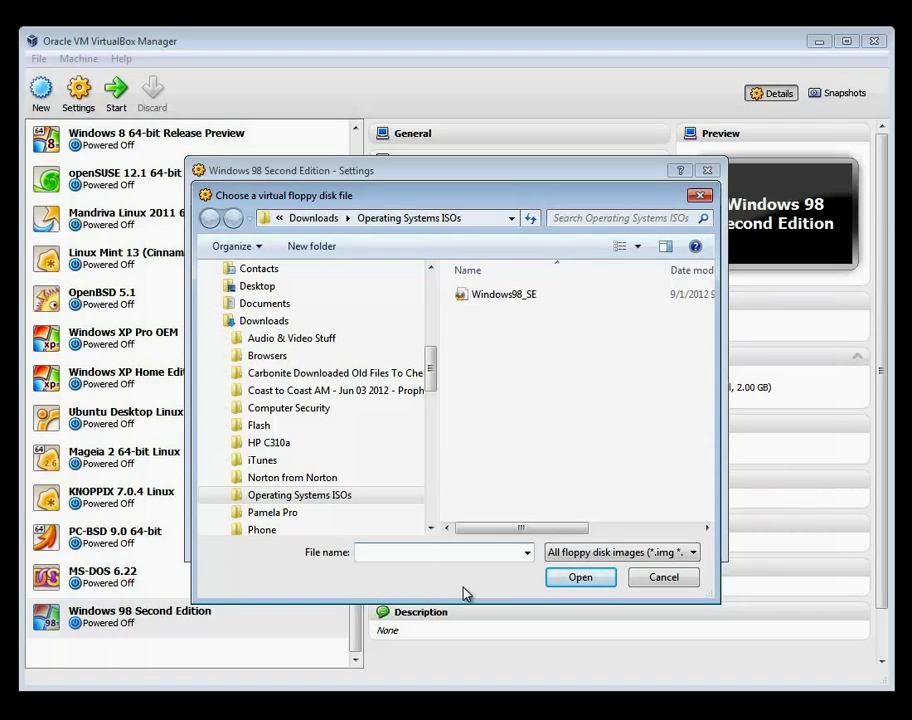
left_click(486, 305)
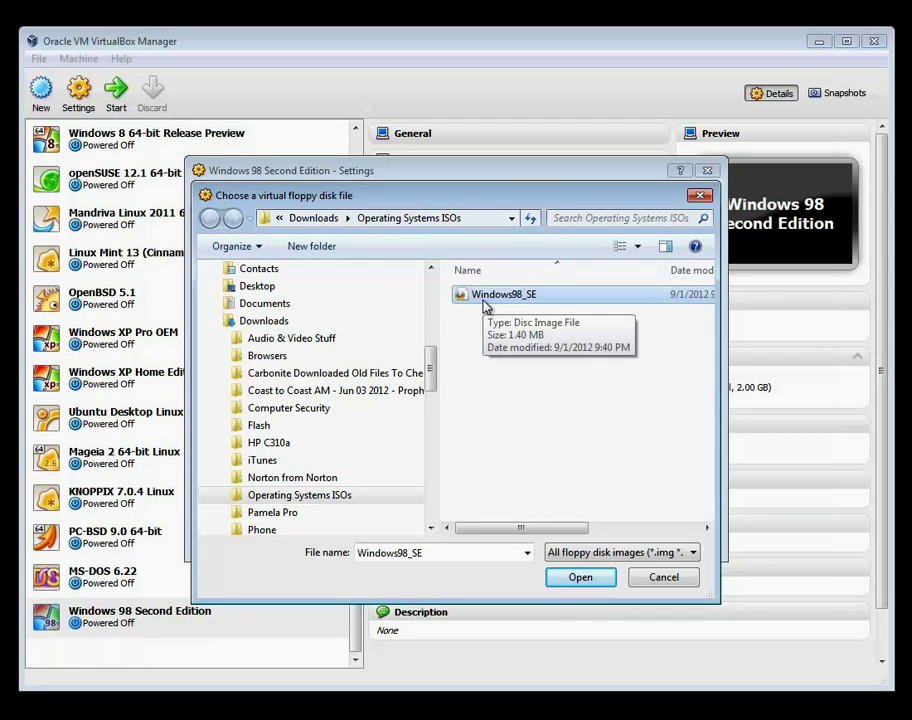
left_click(579, 579)
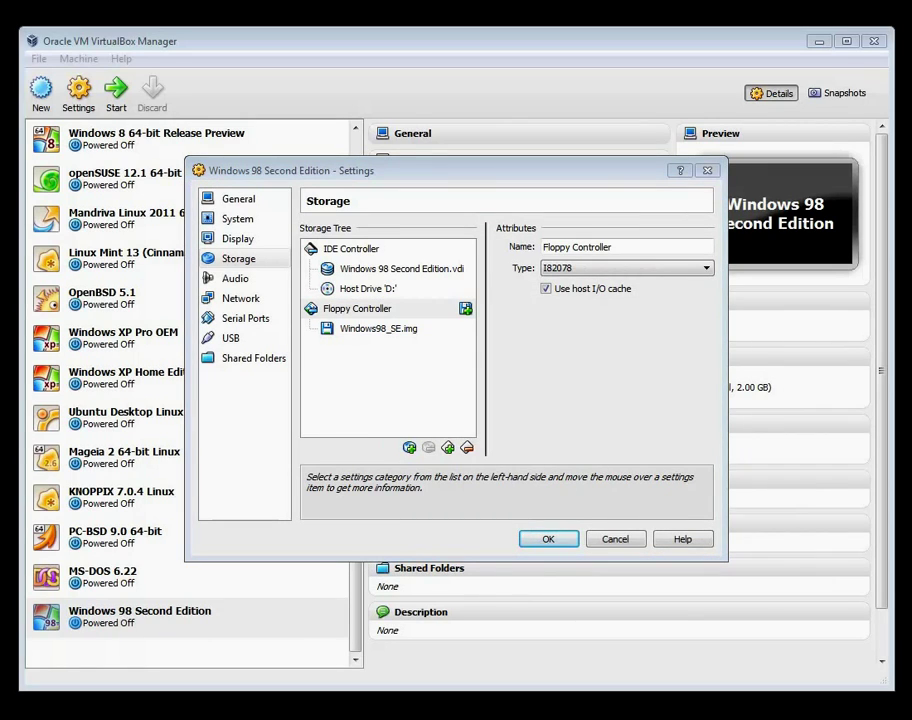
left_click(391, 549)
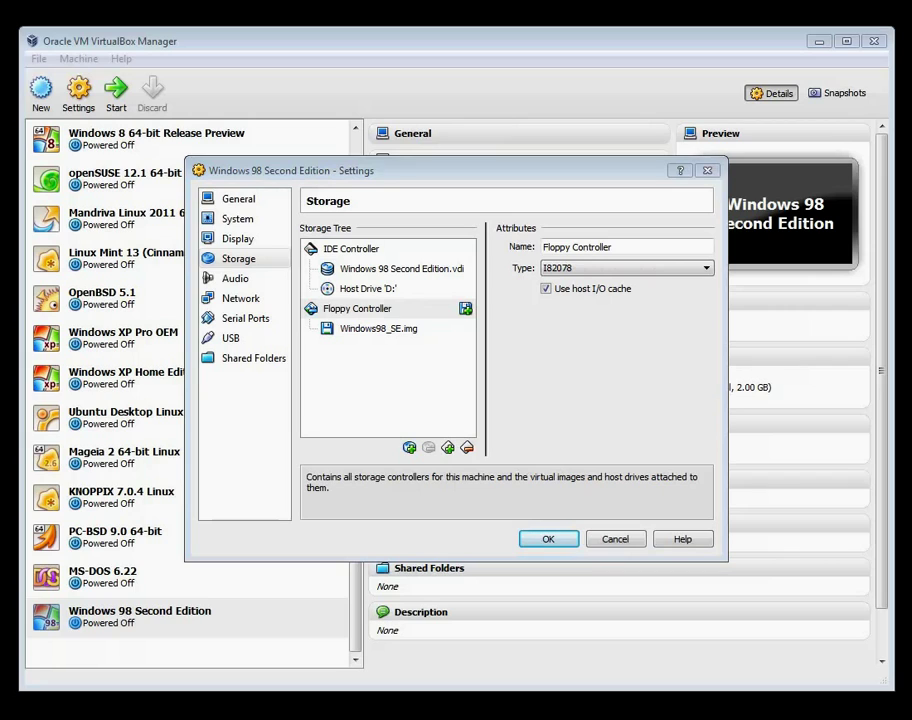
left_click(541, 541)
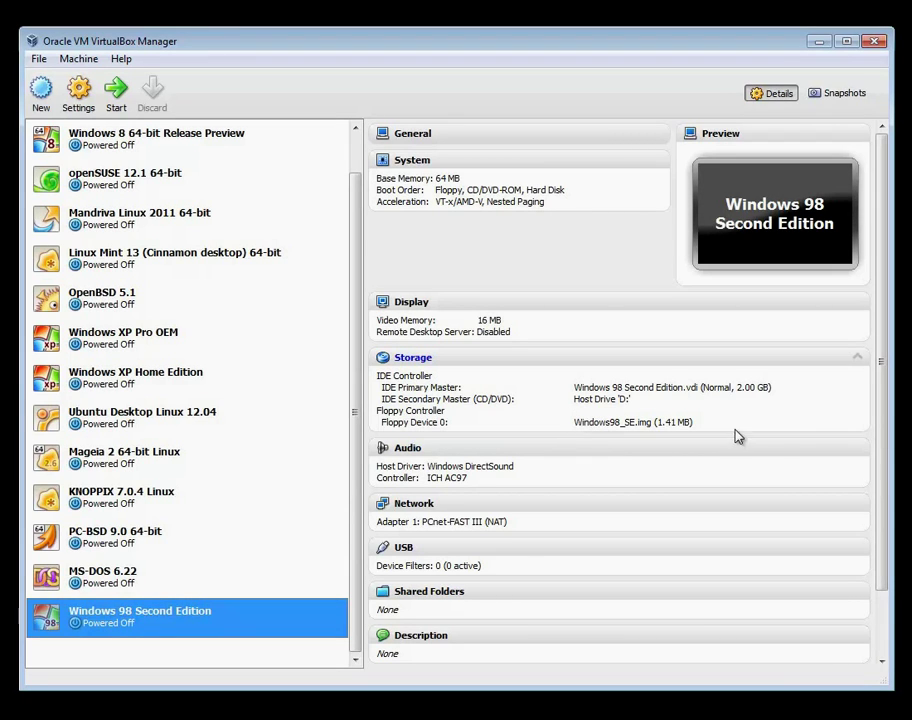
Start the Windows 98 Second Edition machine and boot it from the startup menu with CD-ROM support
double_click(97, 621)
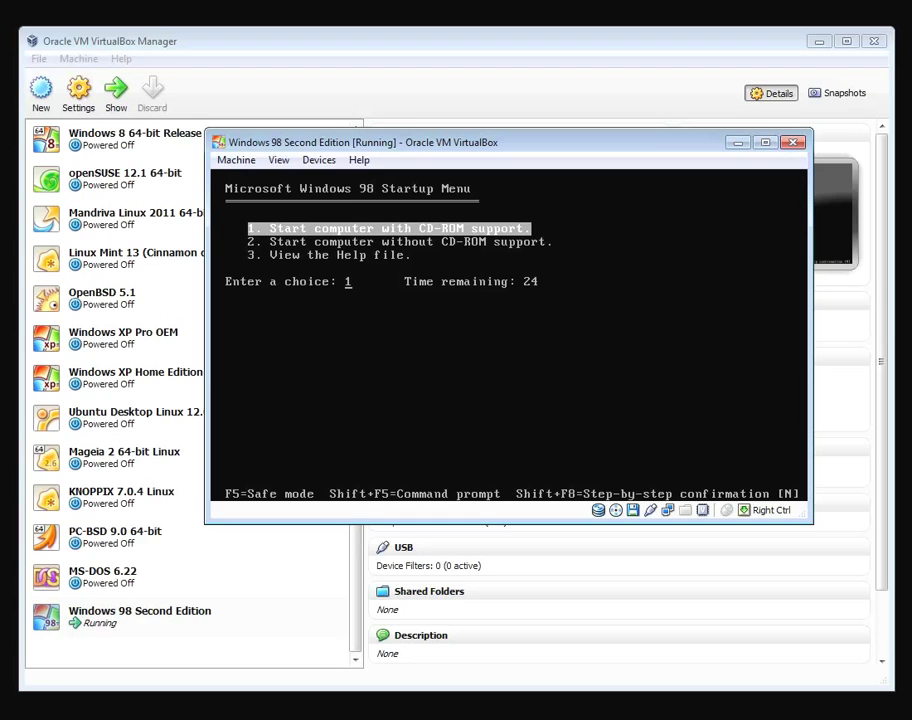
key("Return")
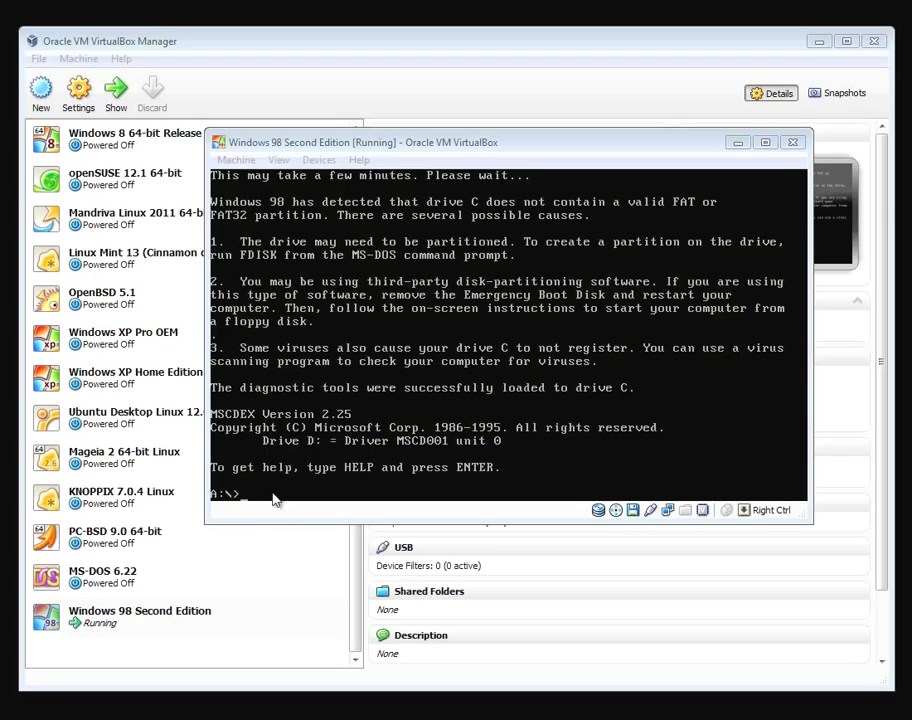
left_click(386, 379)
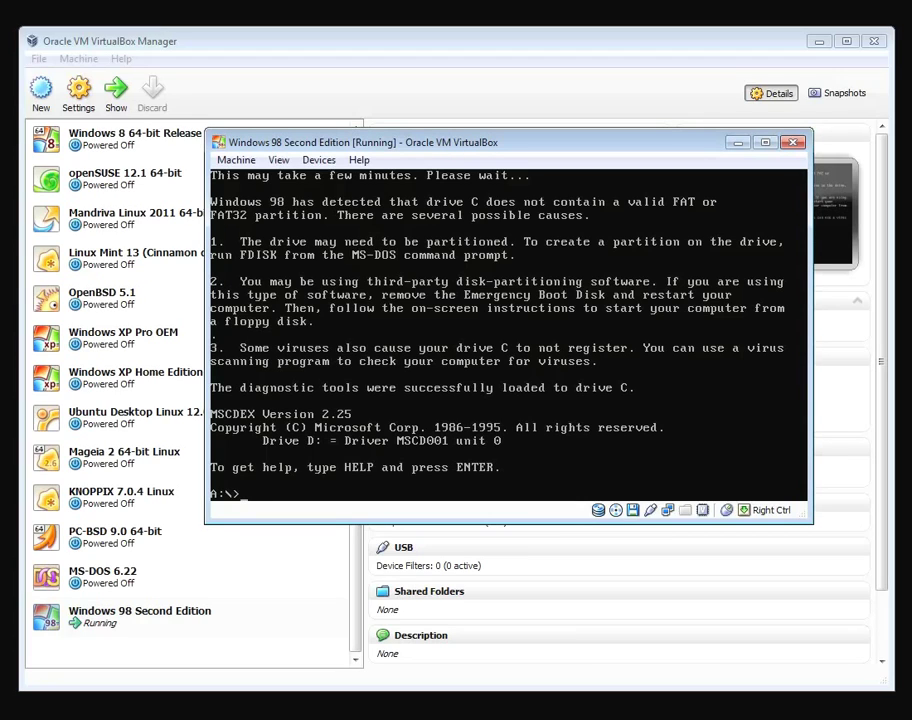
Run FDISK with large disk support, create an active primary DOS partition at the maximum available size, and exit FDISK
type("fdisk")
key("Return")
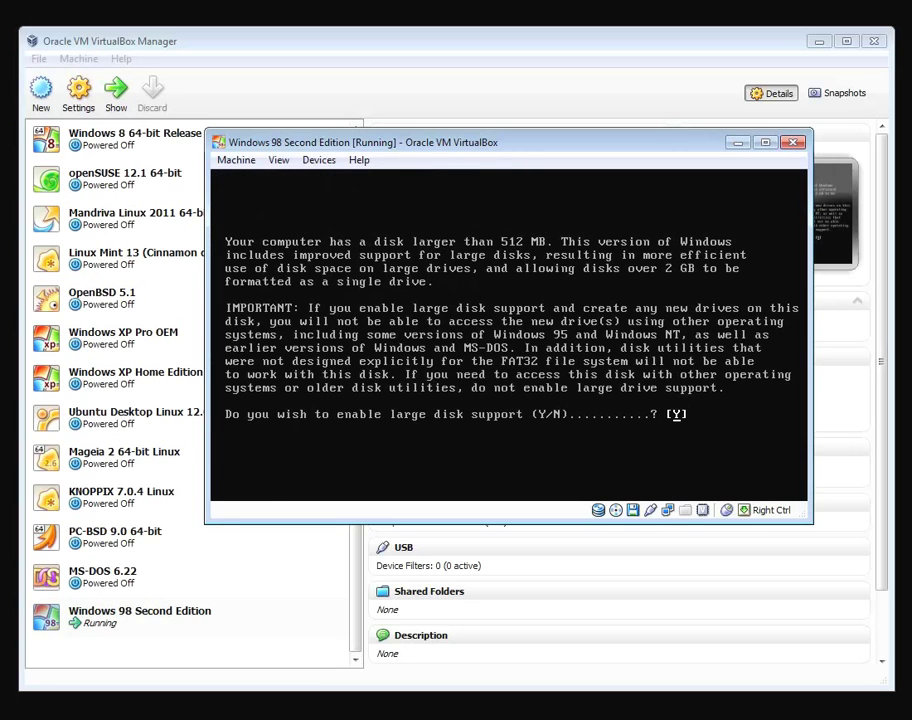
key("Return")
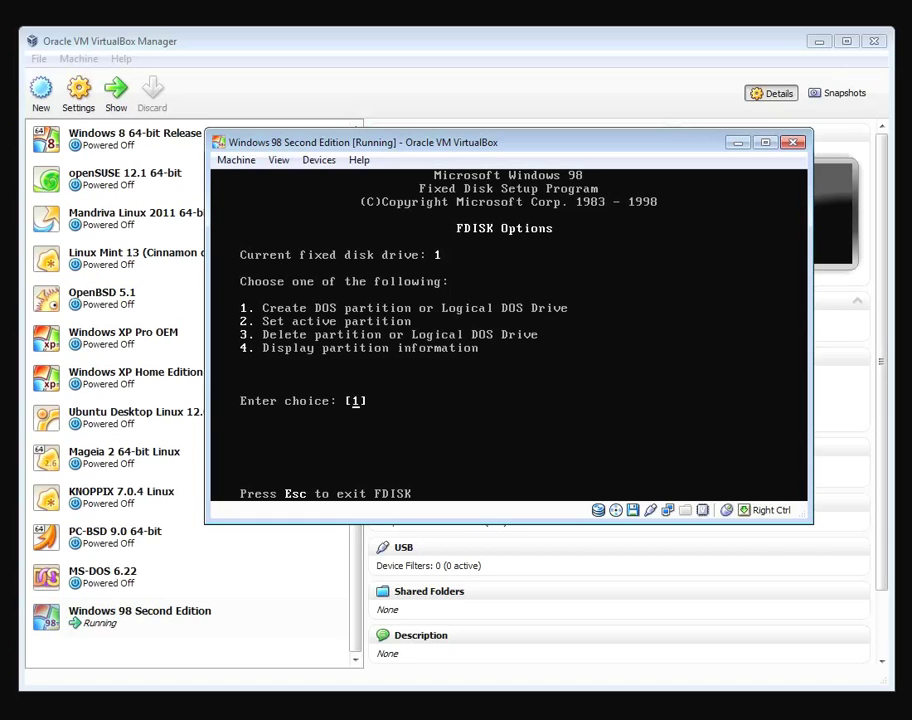
key("Return")
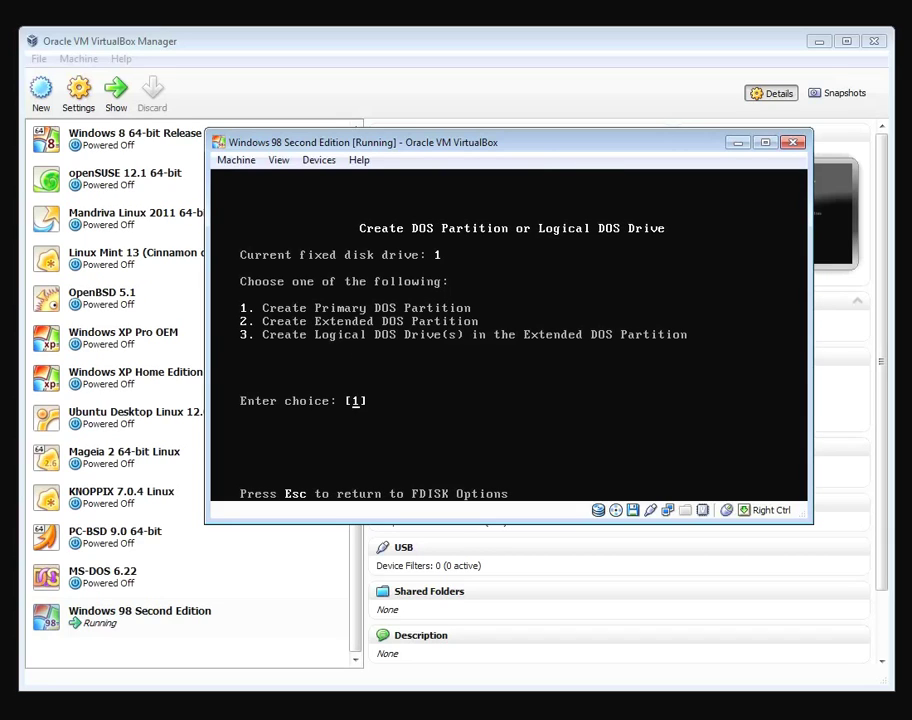
key("Return")
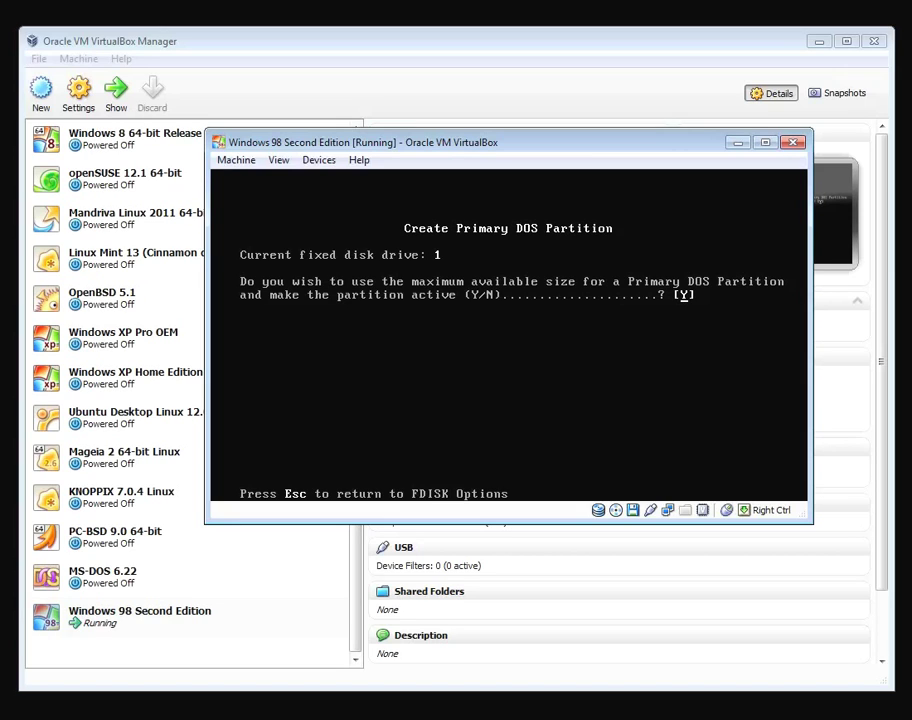
key("Return")
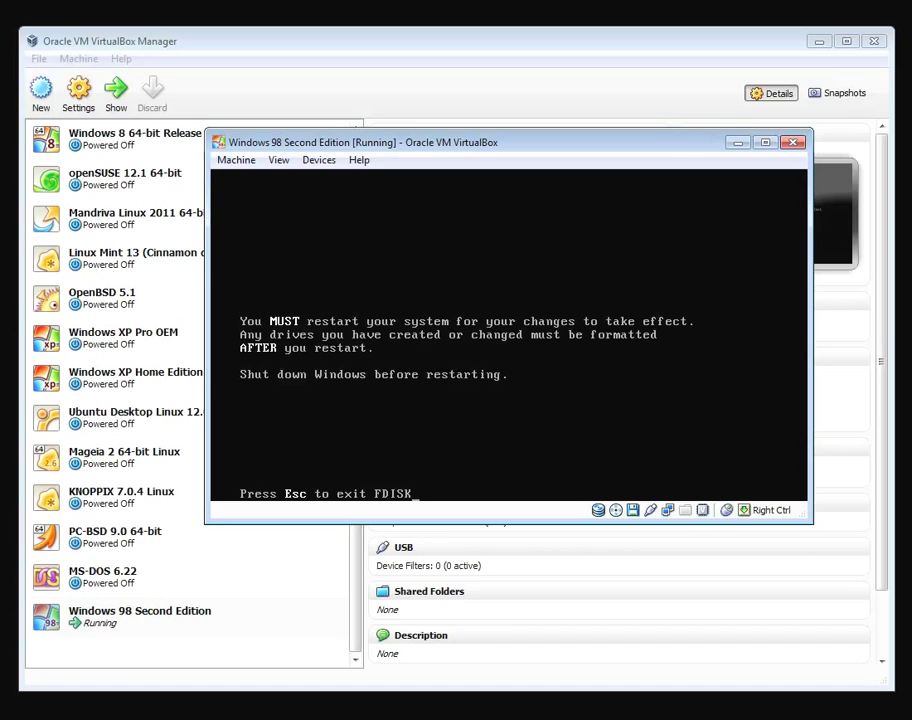
key("Control_R")
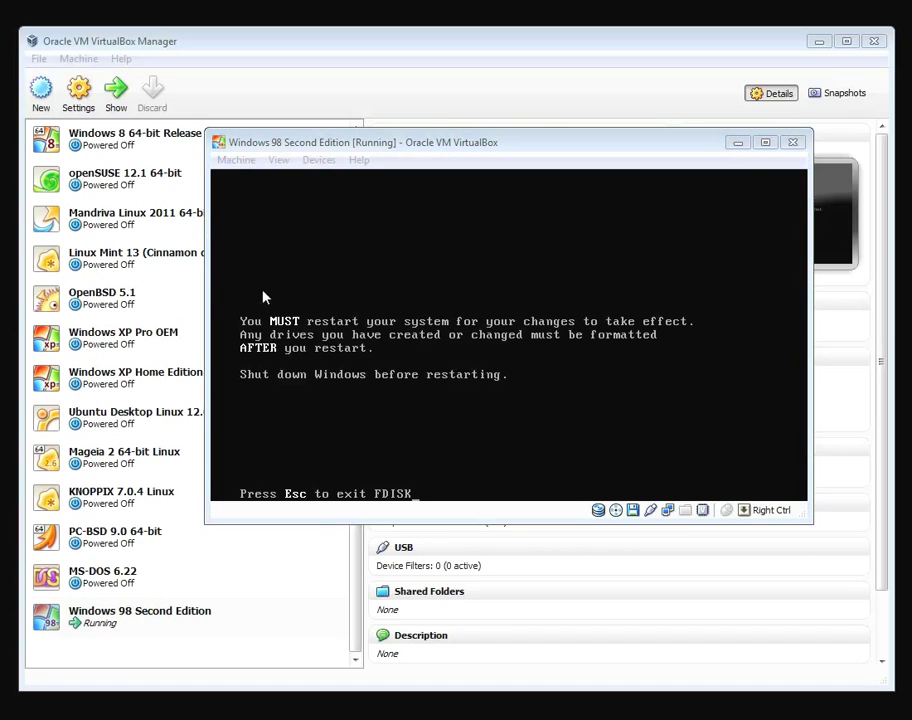
left_click(296, 217)
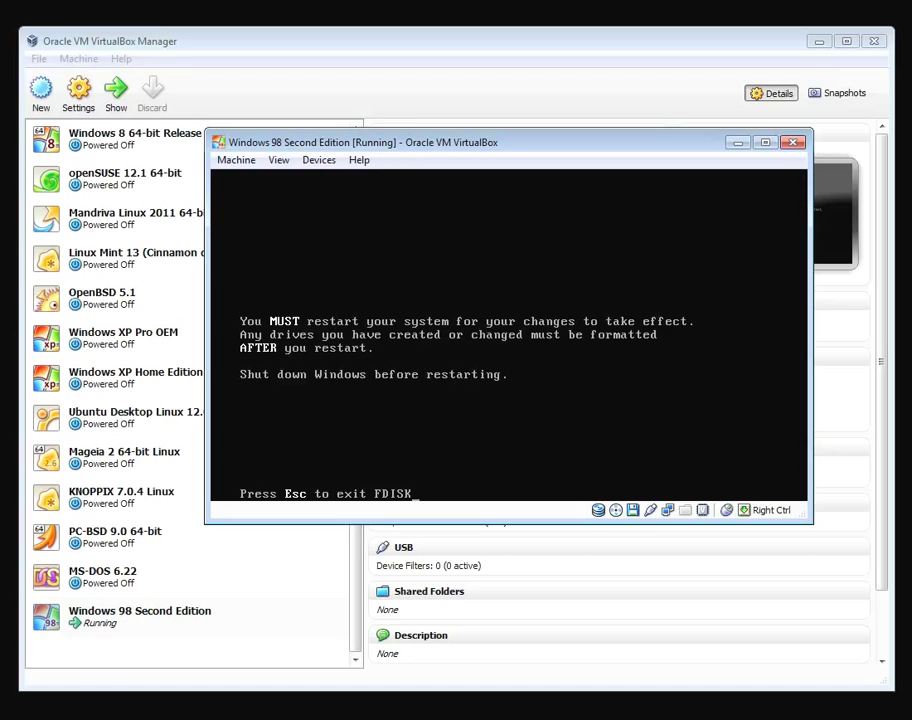
key("Escape")
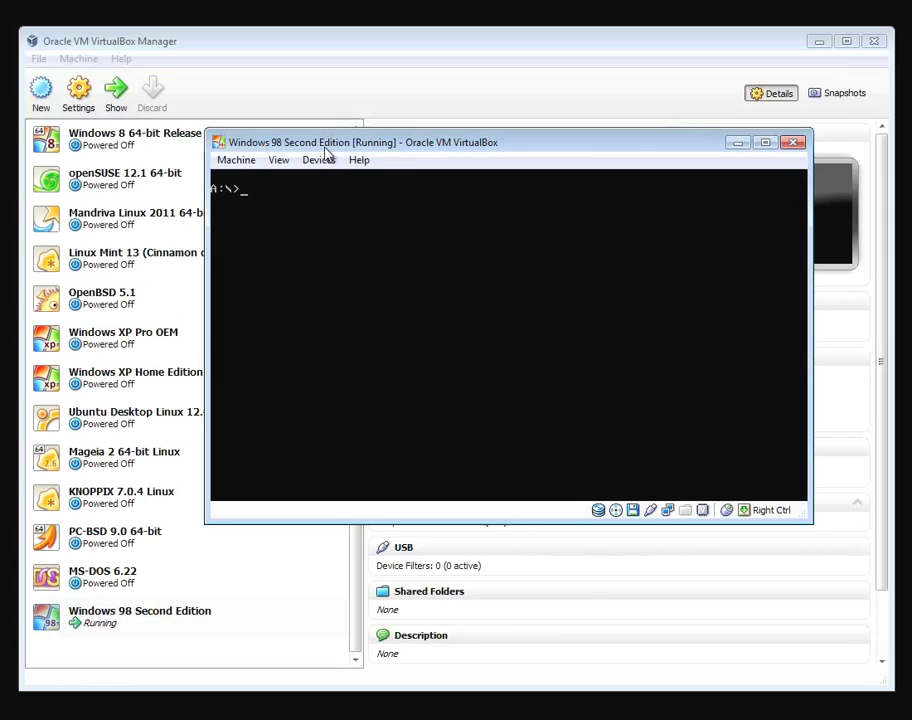
left_click(236, 160)
left_click(297, 216)
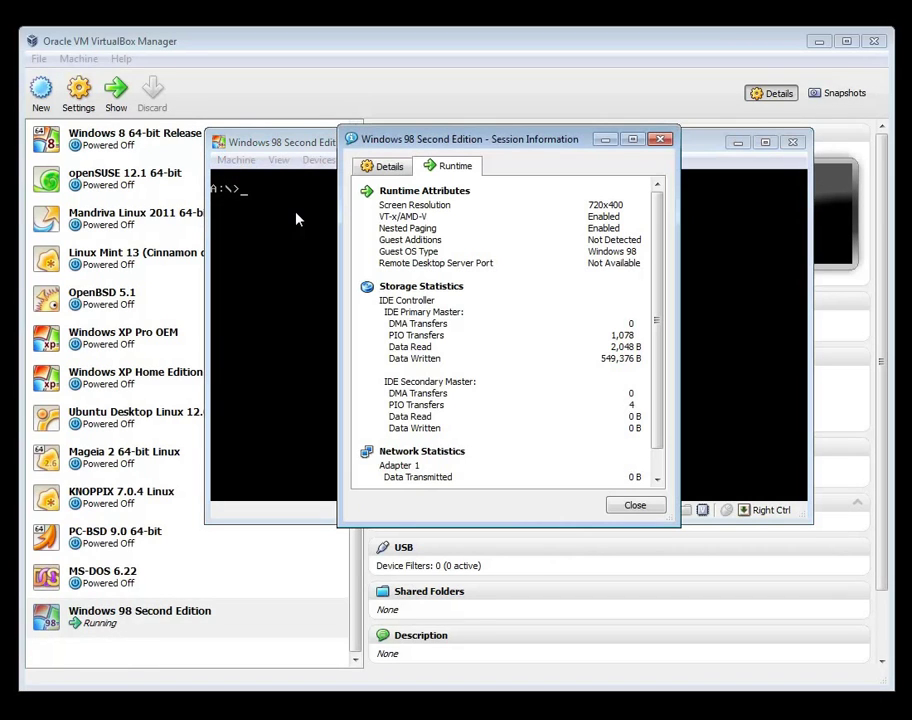
left_click(242, 132)
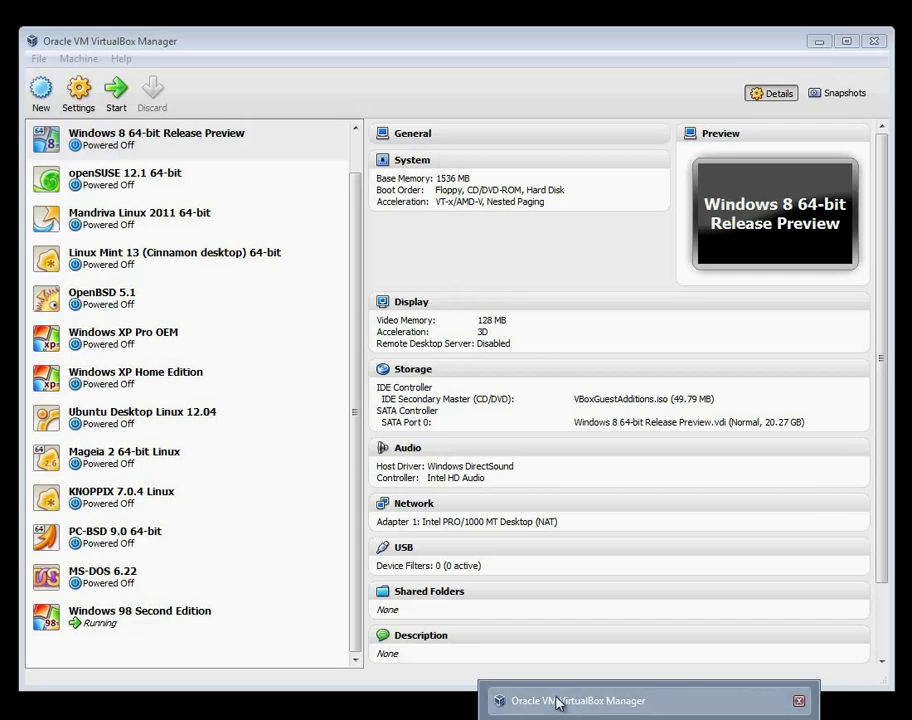
left_click(556, 702)
left_click(649, 718)
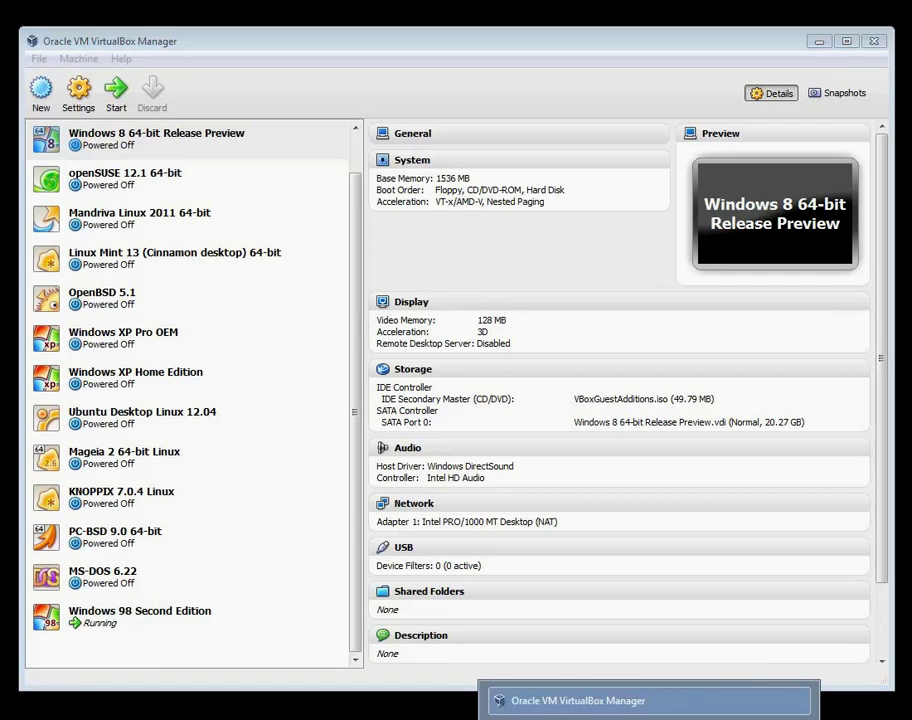
left_click(649, 718)
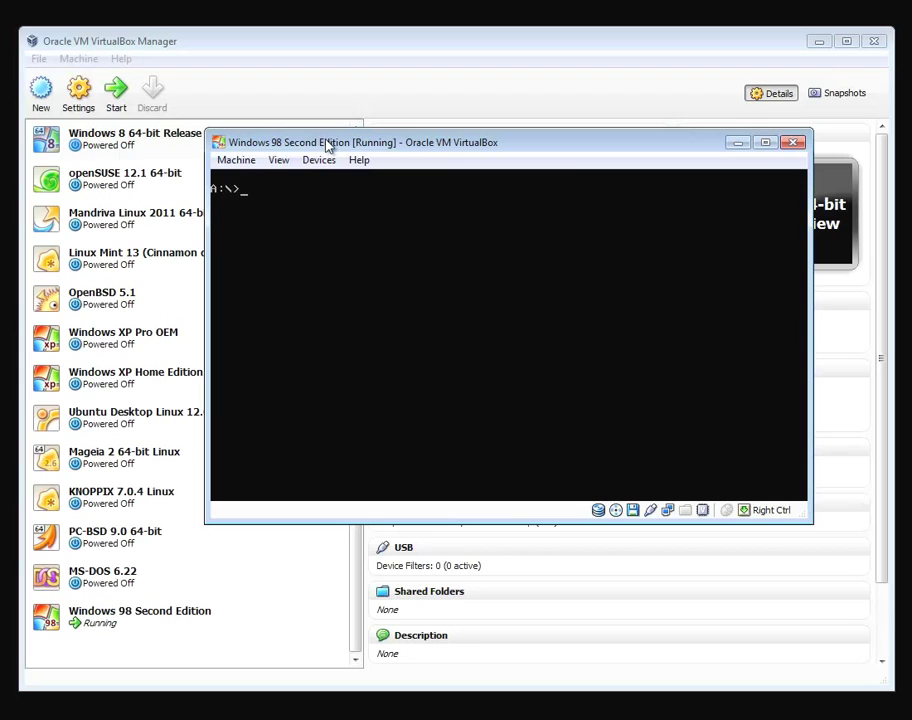
Reset the Windows 98 Second Edition machine and boot it again with CD-ROM support
left_click(233, 161)
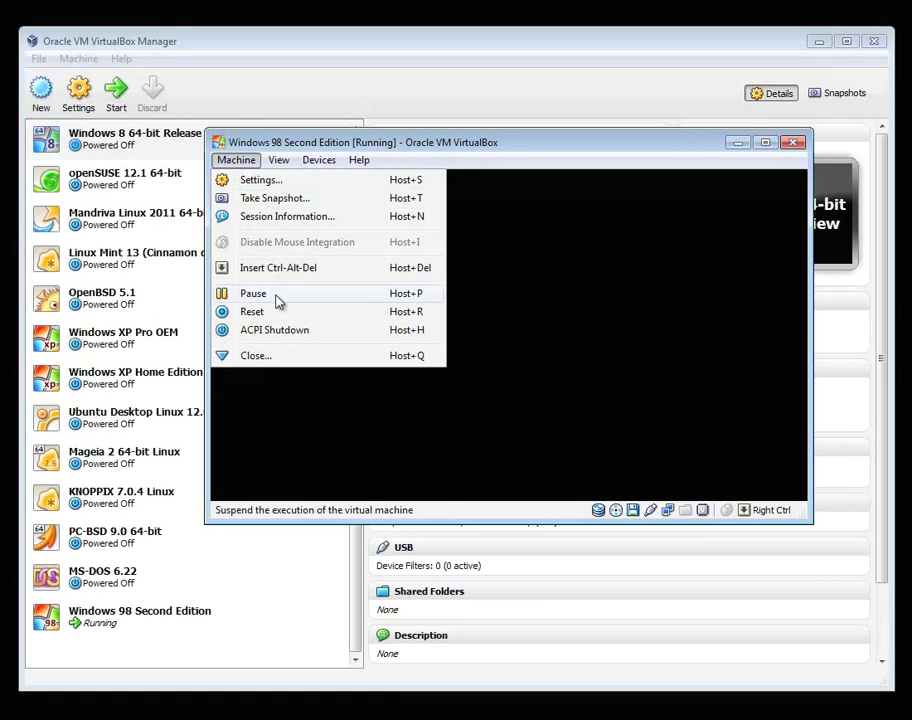
left_click(248, 312)
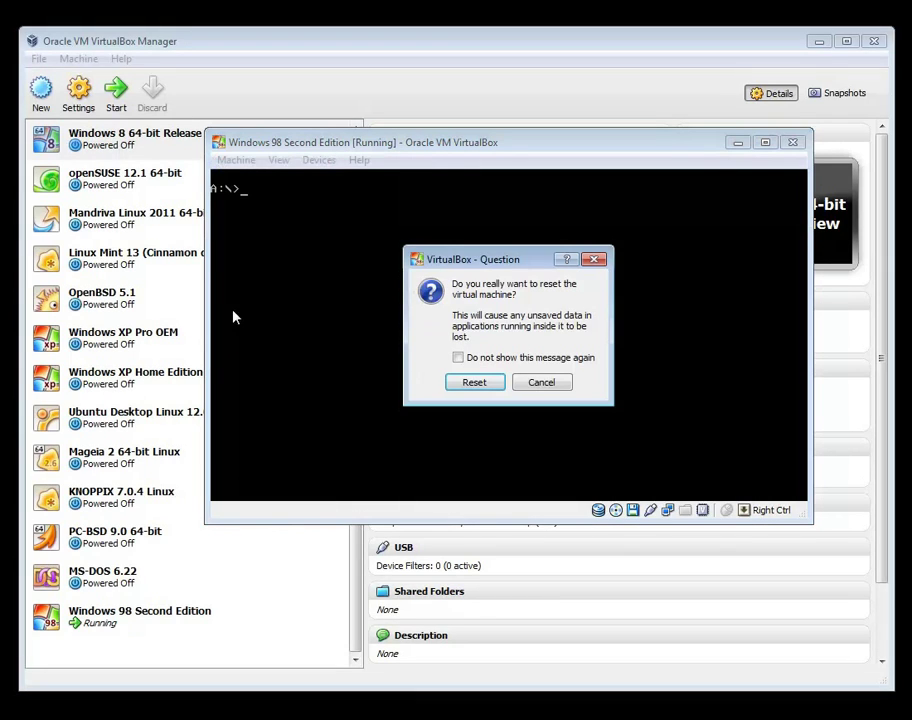
left_click(478, 389)
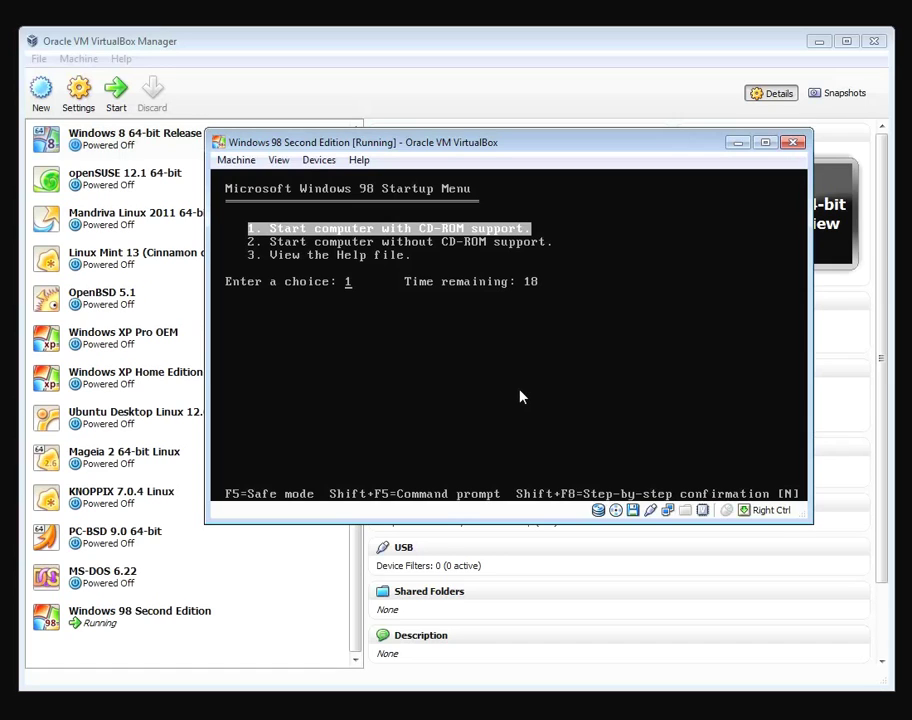
key("Return")
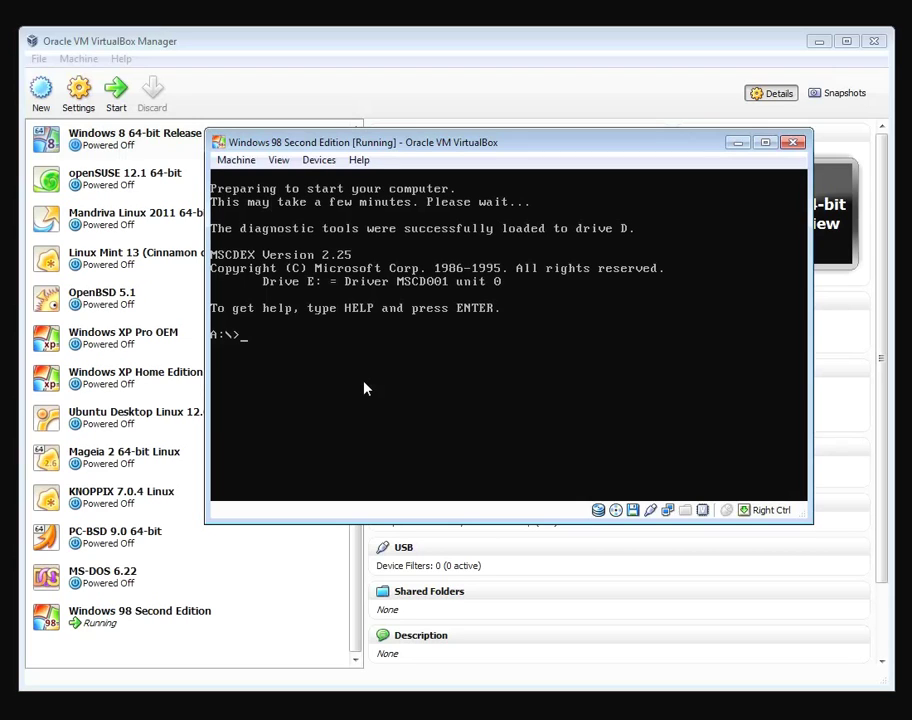
Format drive C: with the system files using "format c:/s", leaving the volume label empty
type("format c:/s")
key("Return")
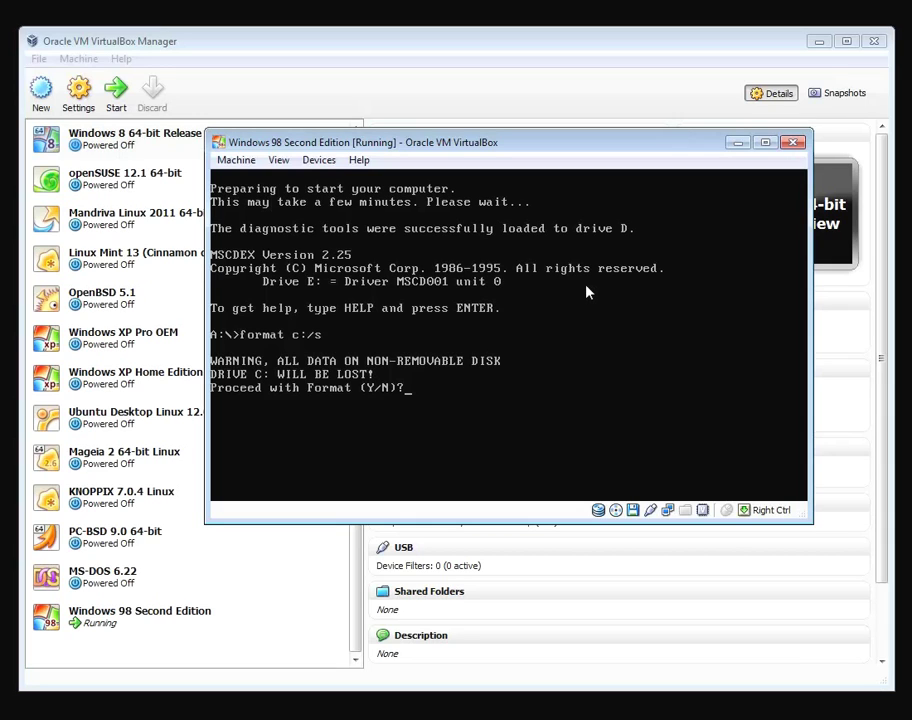
type("y")
key("Return")
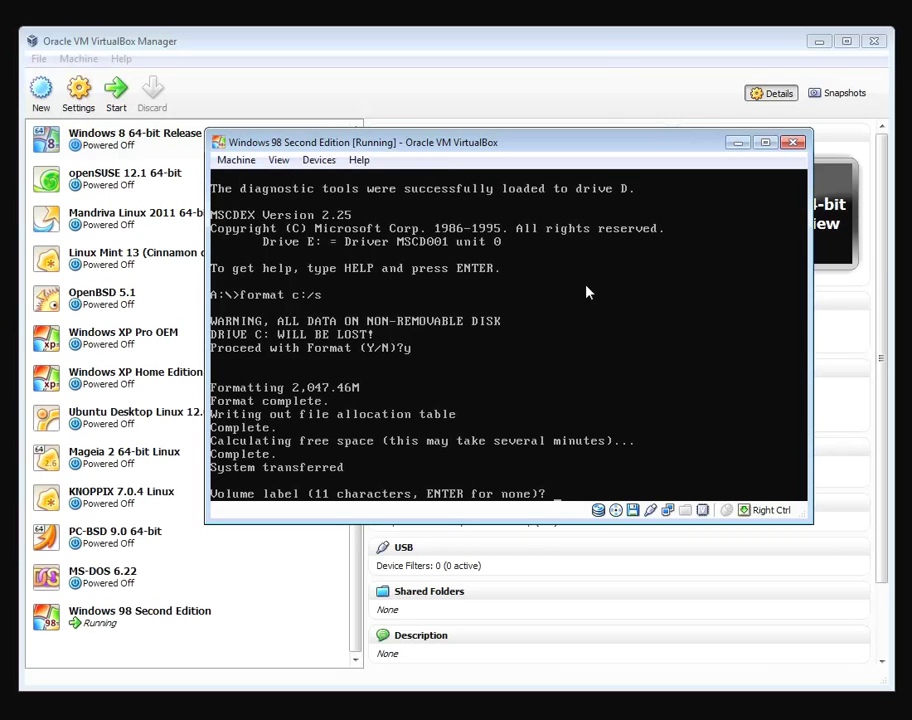
key("Return")
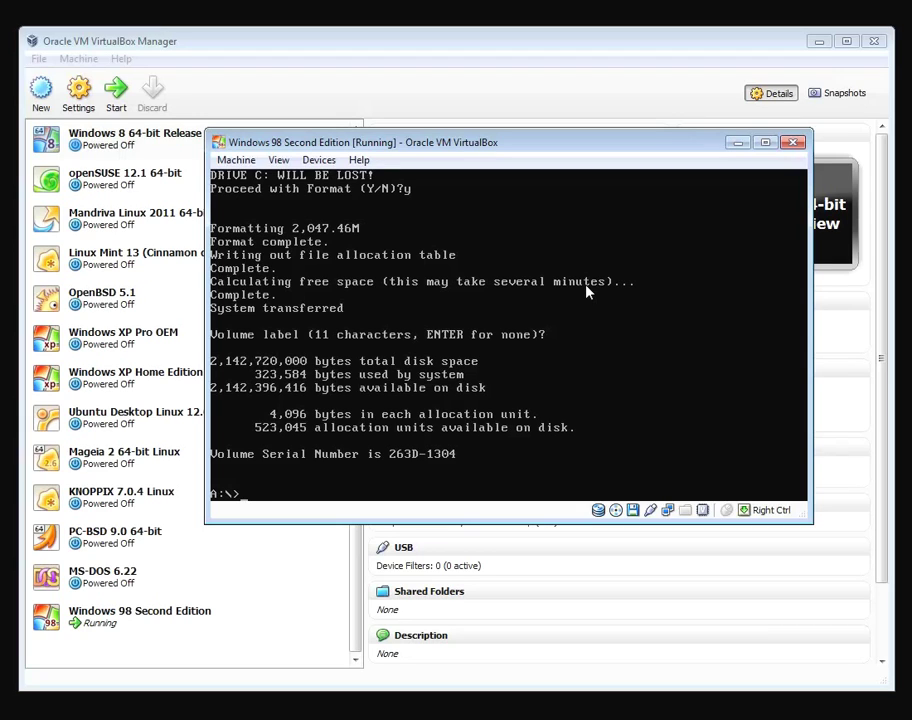
Switch to the E: CD-ROM drive and list its directory contents
type("e:")
key("Return")
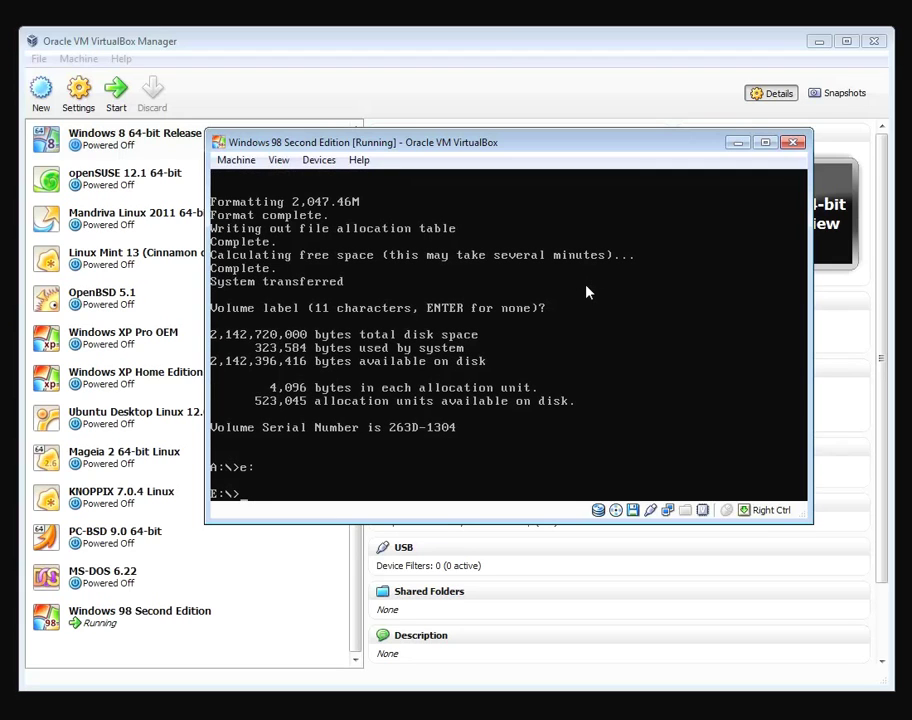
type("dir")
key("Return")
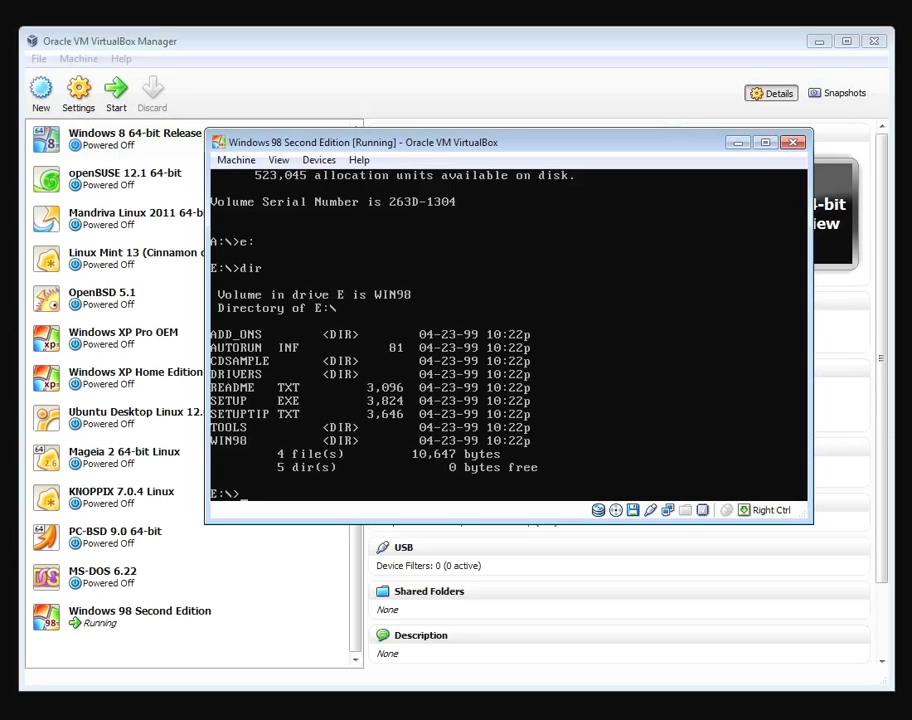
left_click(588, 292)
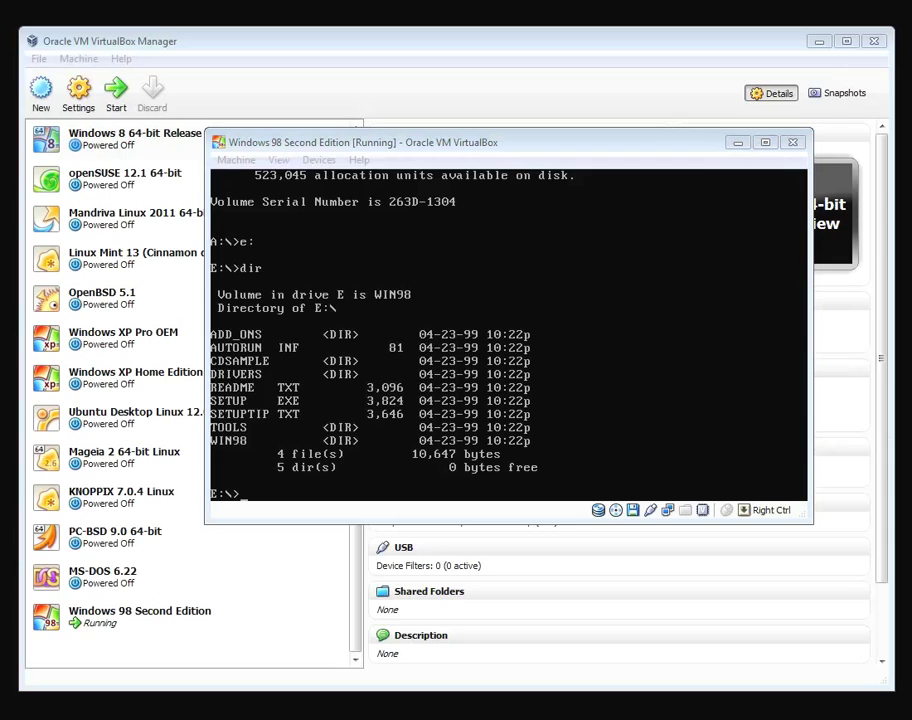
key("Control_R")
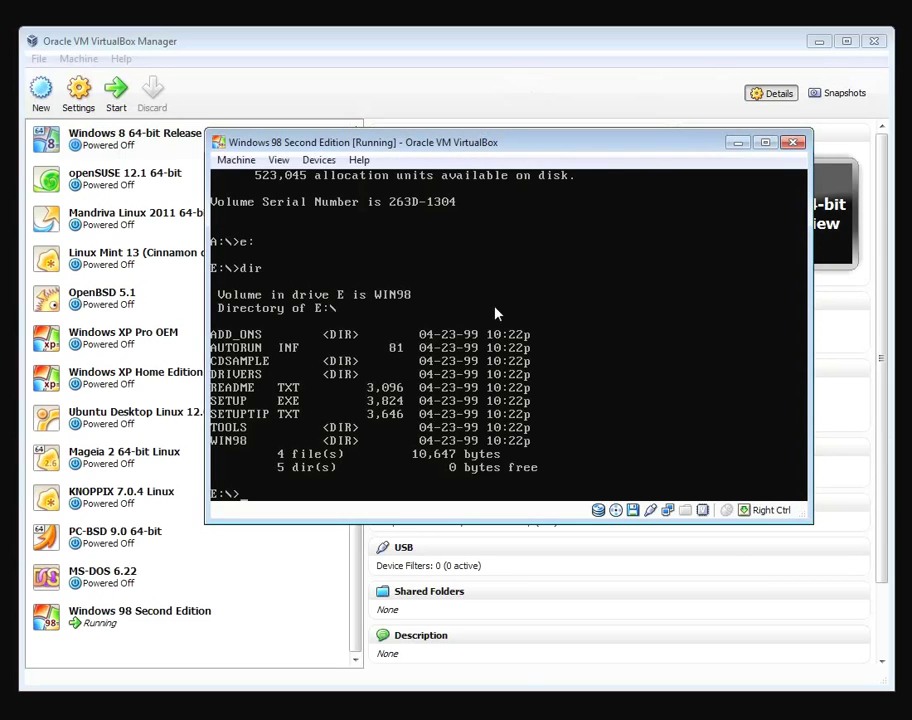
Launch Windows 98 Setup with "setup /p j", run the routine system check, and exit ScanDisk
left_click(495, 307)
type("setup /p j")
key("Return")
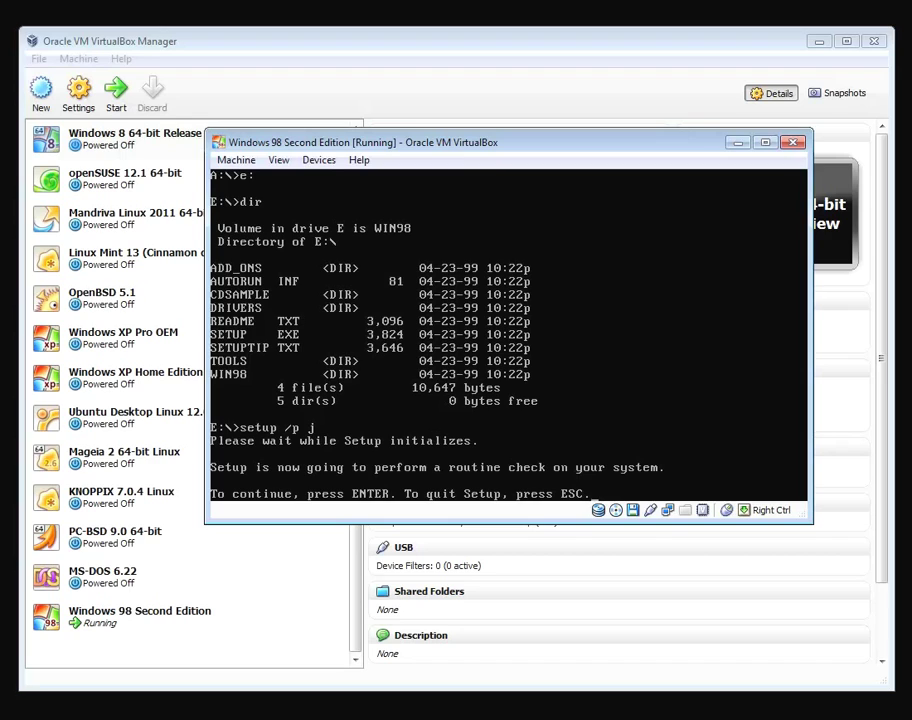
key("Return")
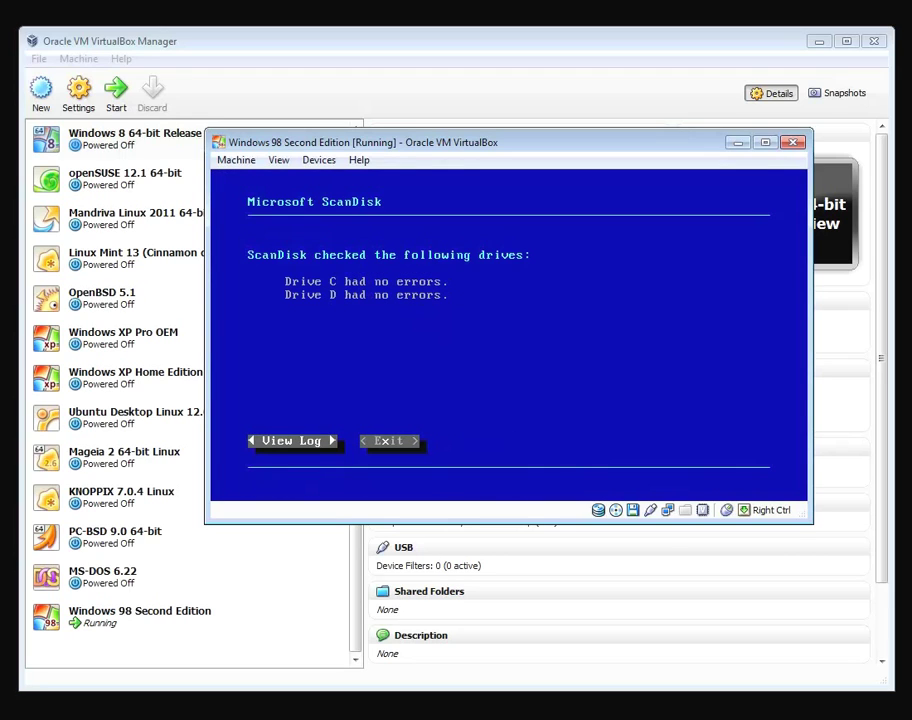
key("Tab")
key("Return")
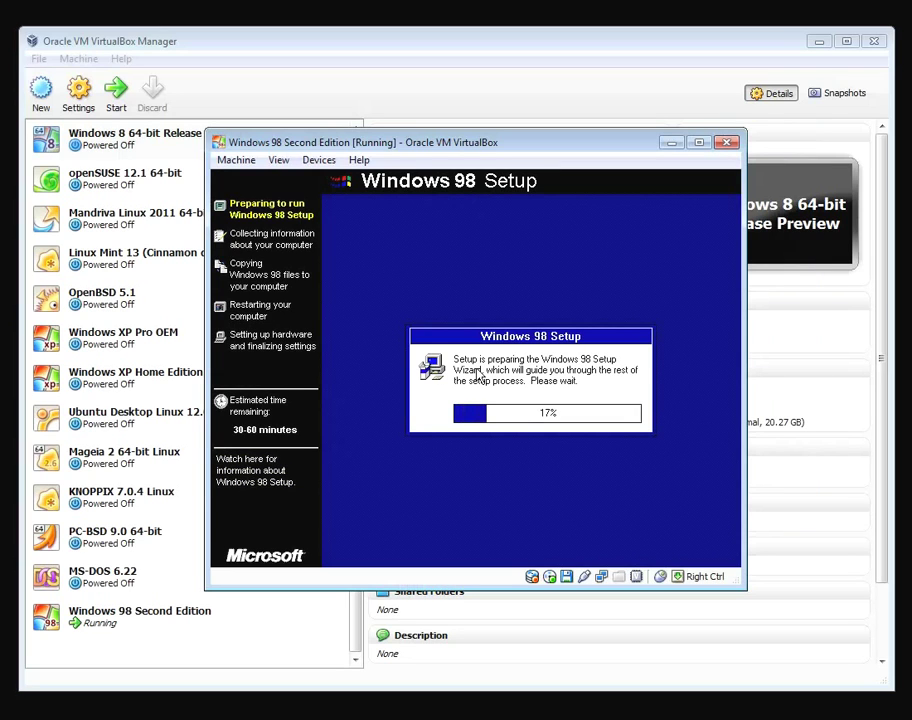
Accept C:\WINDOWS as the installation directory and Typical as the setup type
key("Control_R")
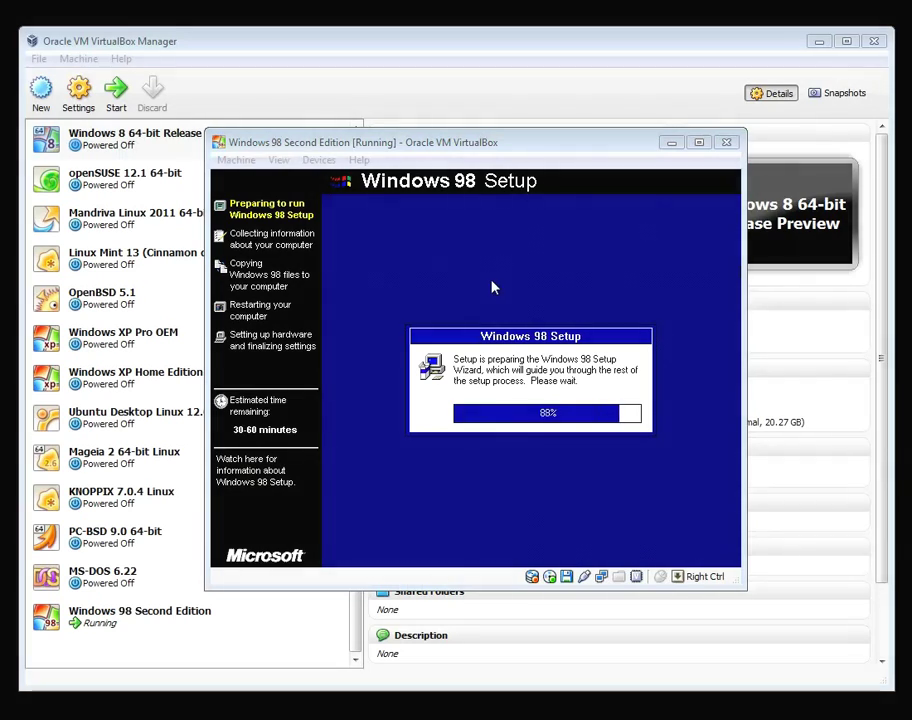
left_click(321, 149)
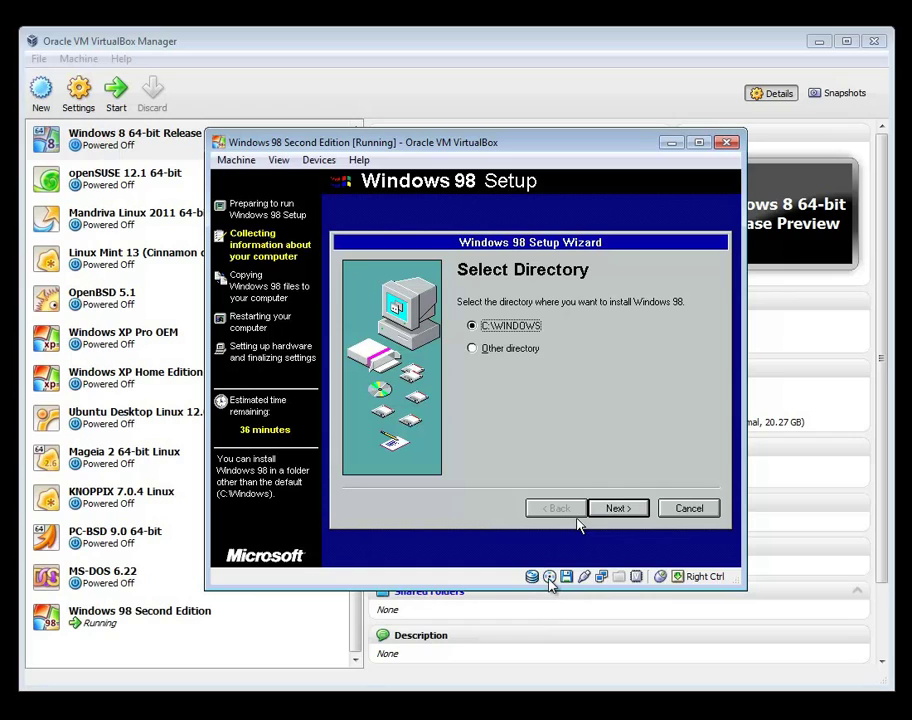
mouse_move(551, 585)
left_click(622, 508)
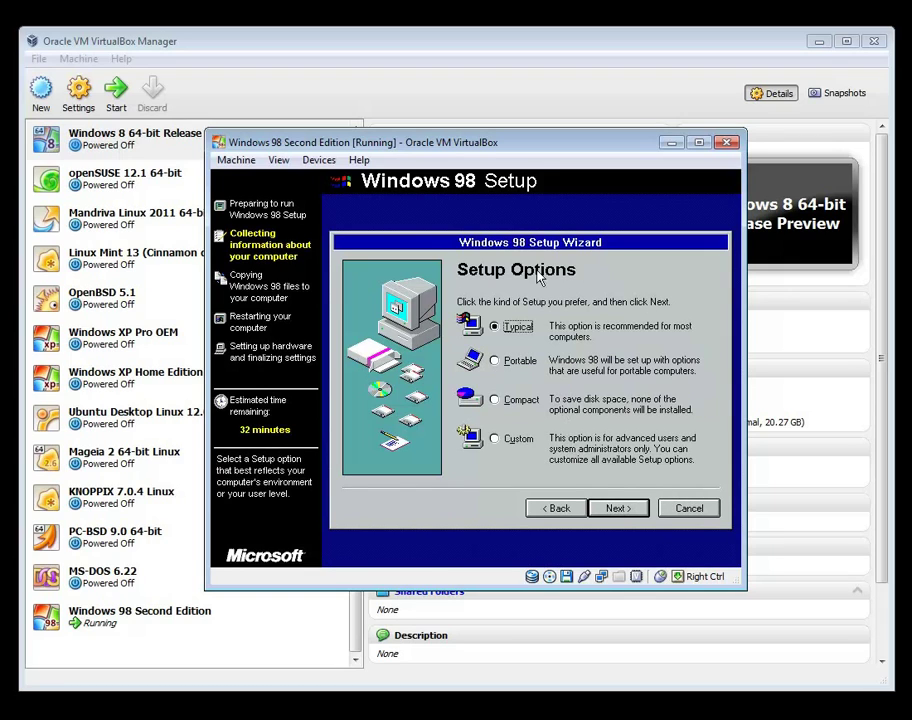
left_click(614, 508)
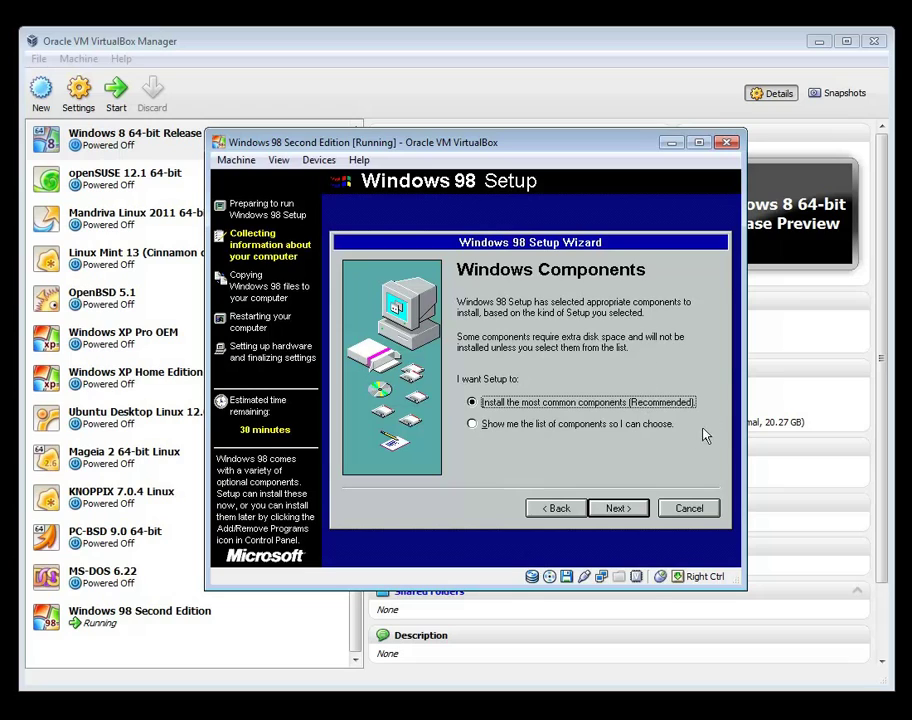
Choose to install the most common Windows components and continue the setup wizard
left_click(632, 426)
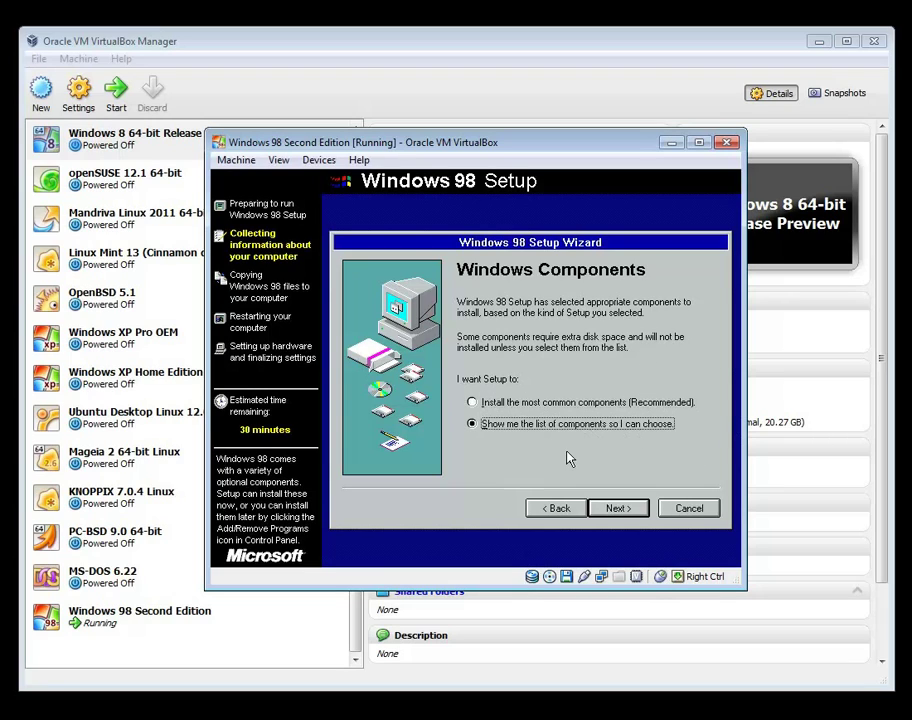
left_click(474, 404)
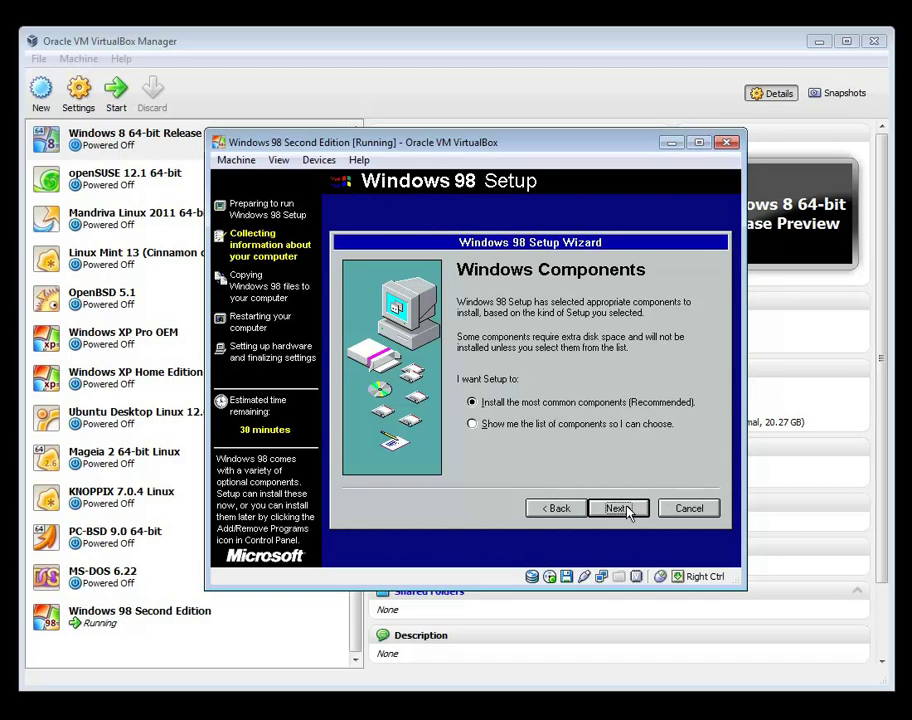
left_click(616, 508)
left_click(616, 508)
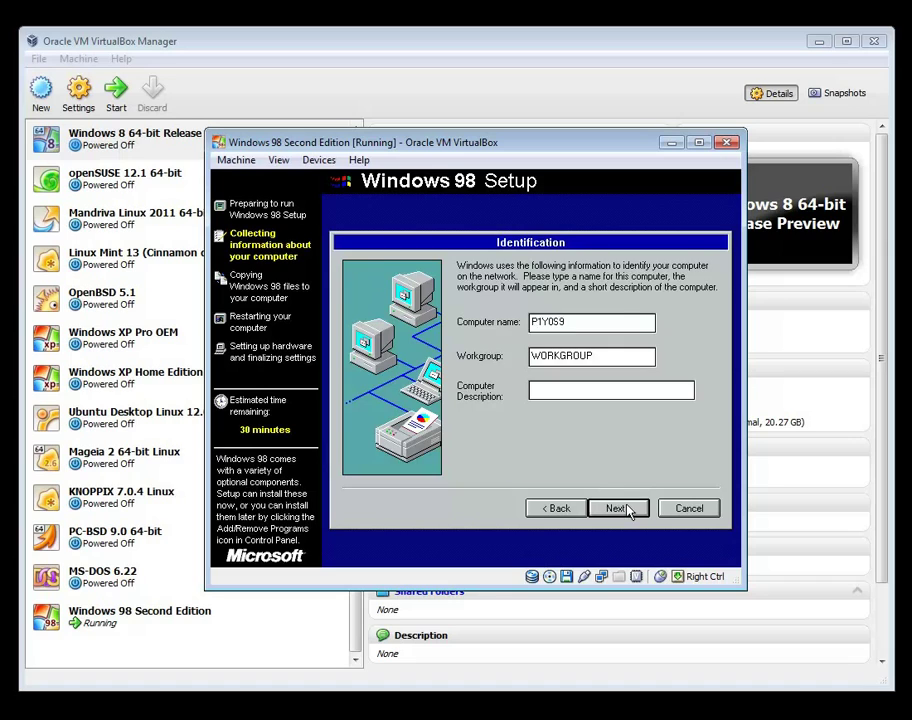
Accept the default computer name and WORKGROUP identification, and skip creating the startup disk
left_click(616, 508)
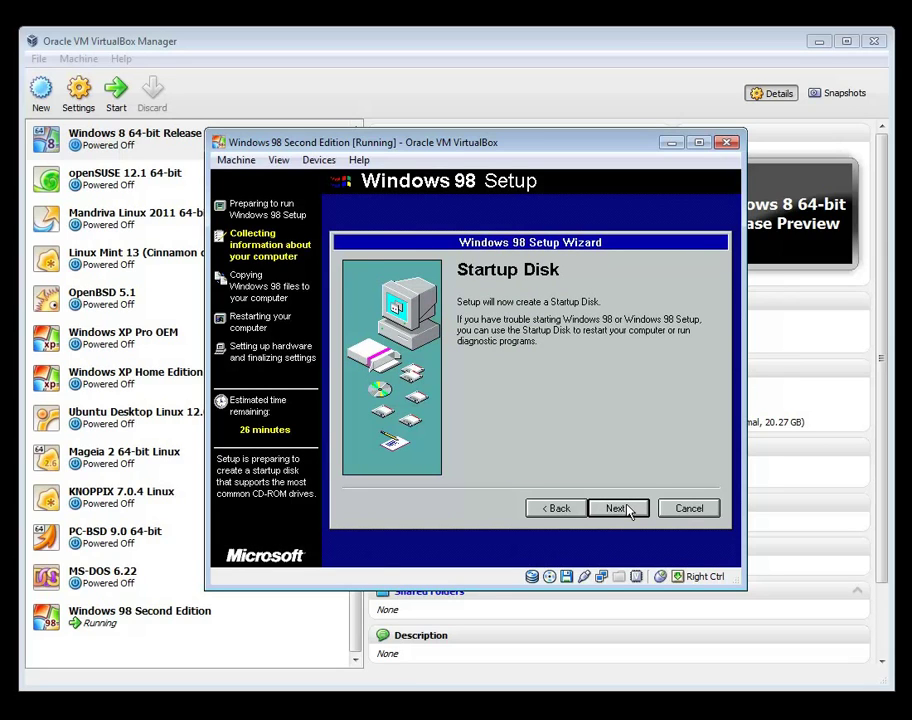
left_click(616, 508)
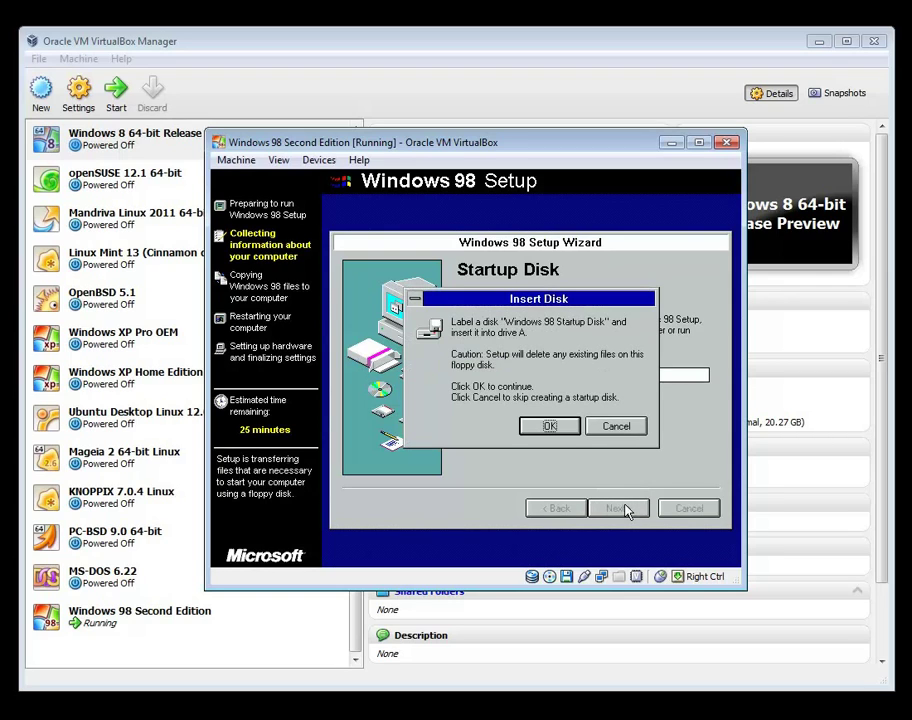
left_click(619, 430)
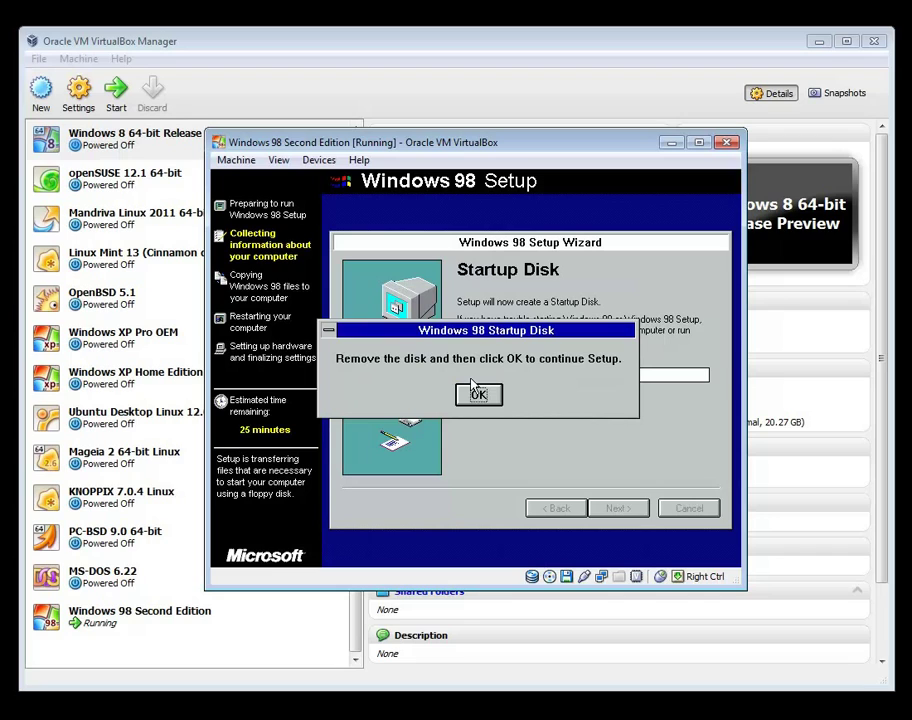
left_click(478, 394)
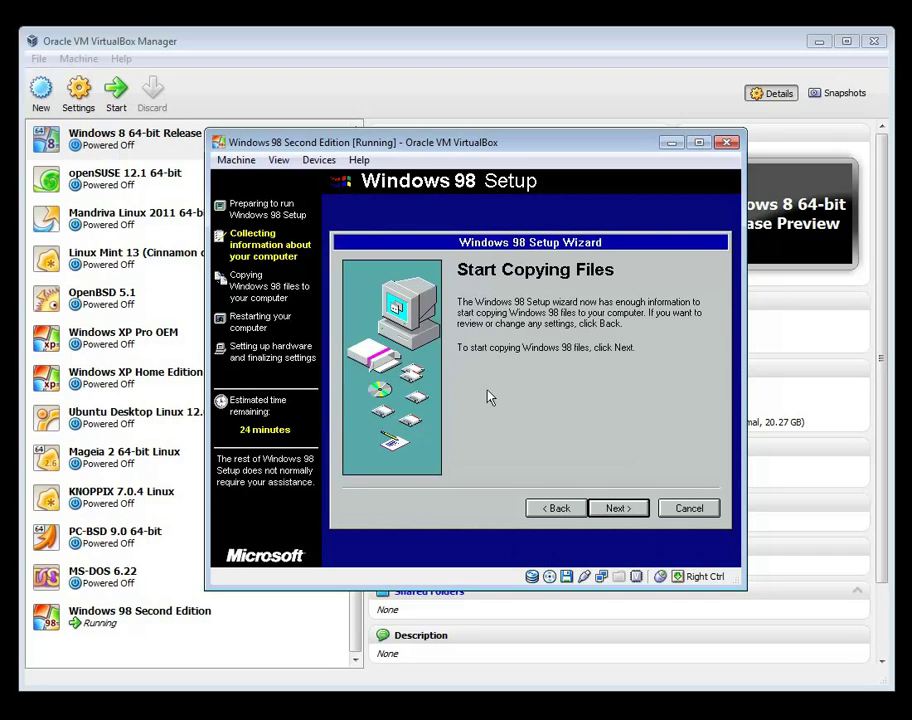
Start copying the Windows 98 files to the computer
left_click(626, 510)
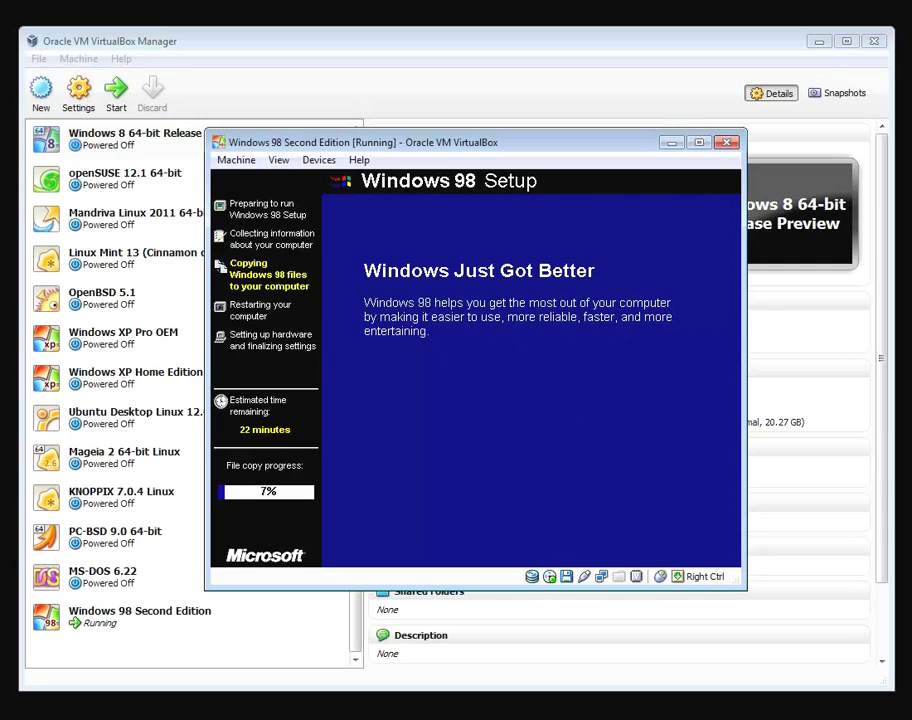
left_click(567, 410)
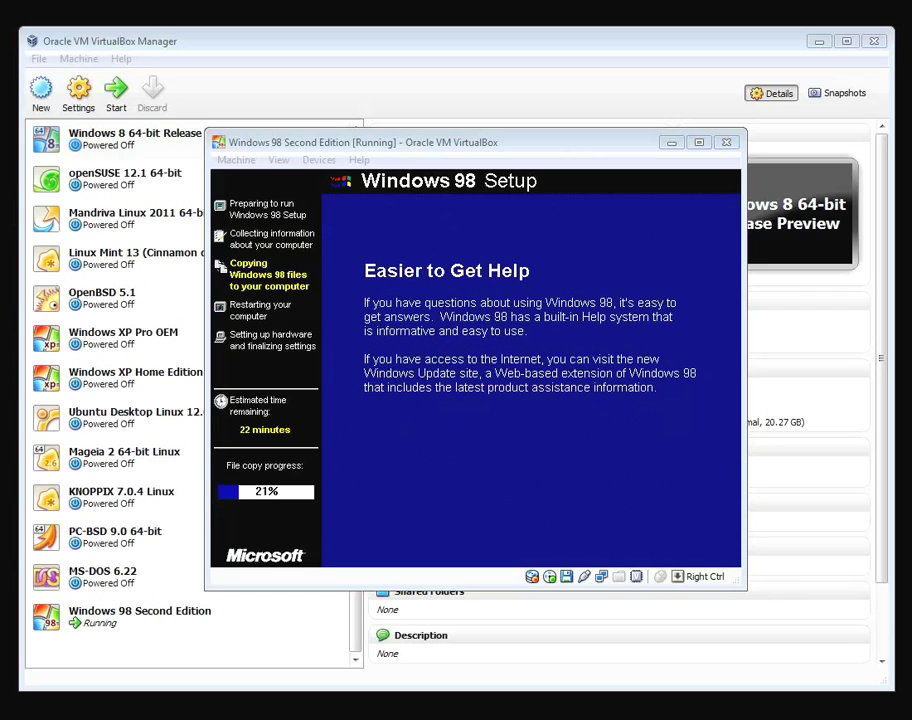
left_click(513, 142)
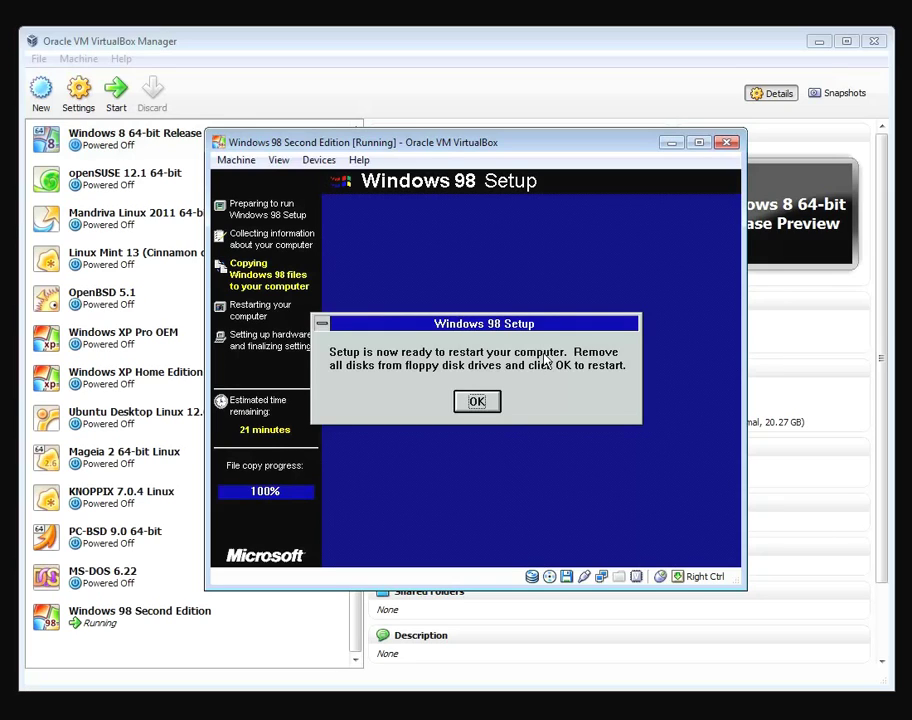
Release the mouse from the virtual machine and remove the Windows98_SE.img image from the virtual floppy drive
key("Control_R")
right_click(568, 578)
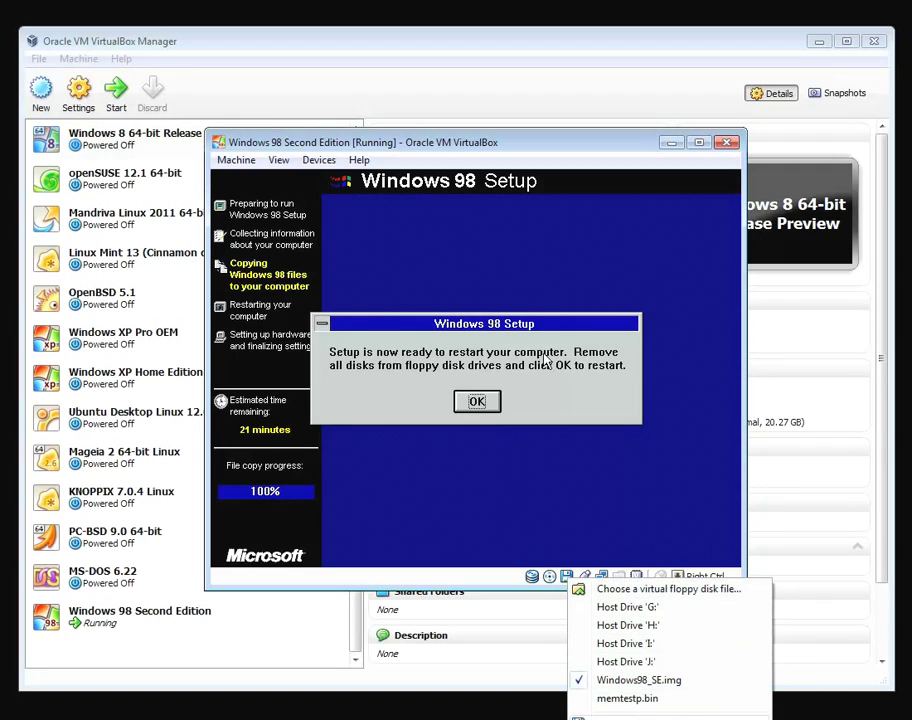
left_click(680, 716)
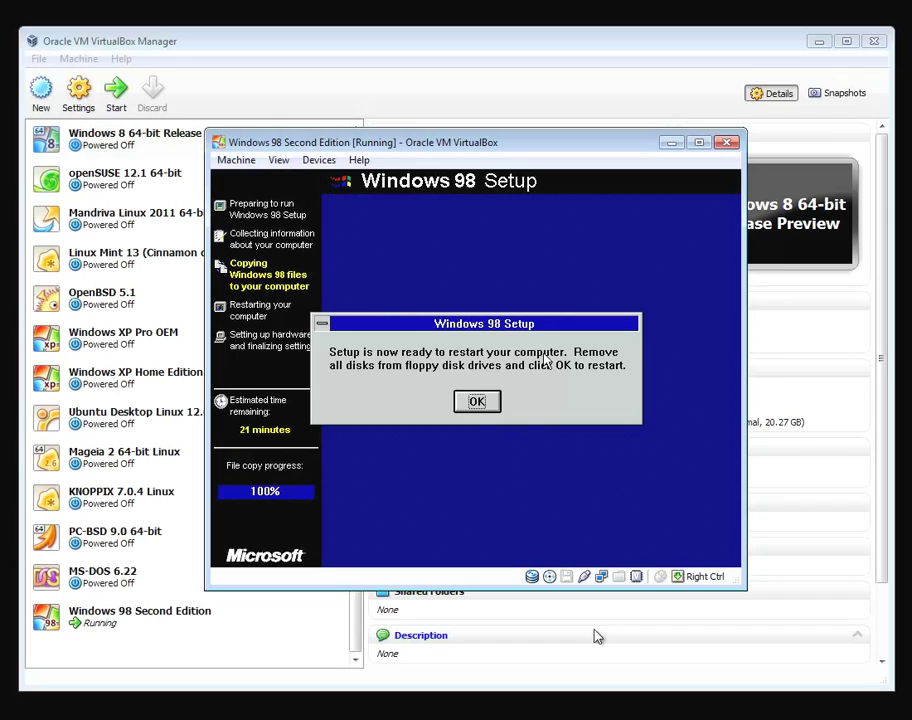
Restart the virtual machine from the Setup prompt and boot it from the hard disk
left_click(511, 240)
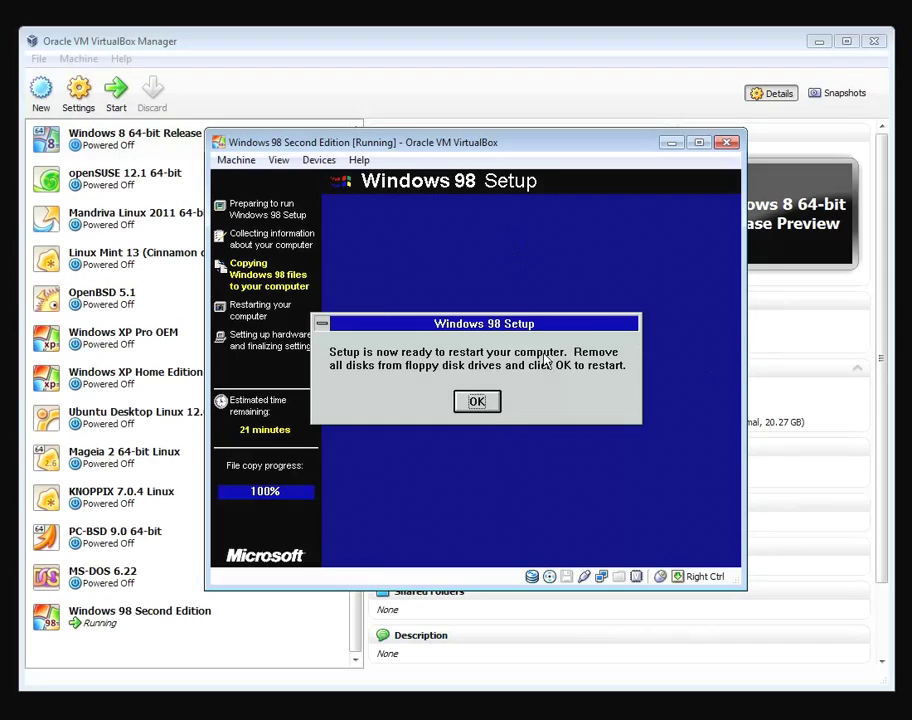
left_click(484, 404)
left_click(476, 408)
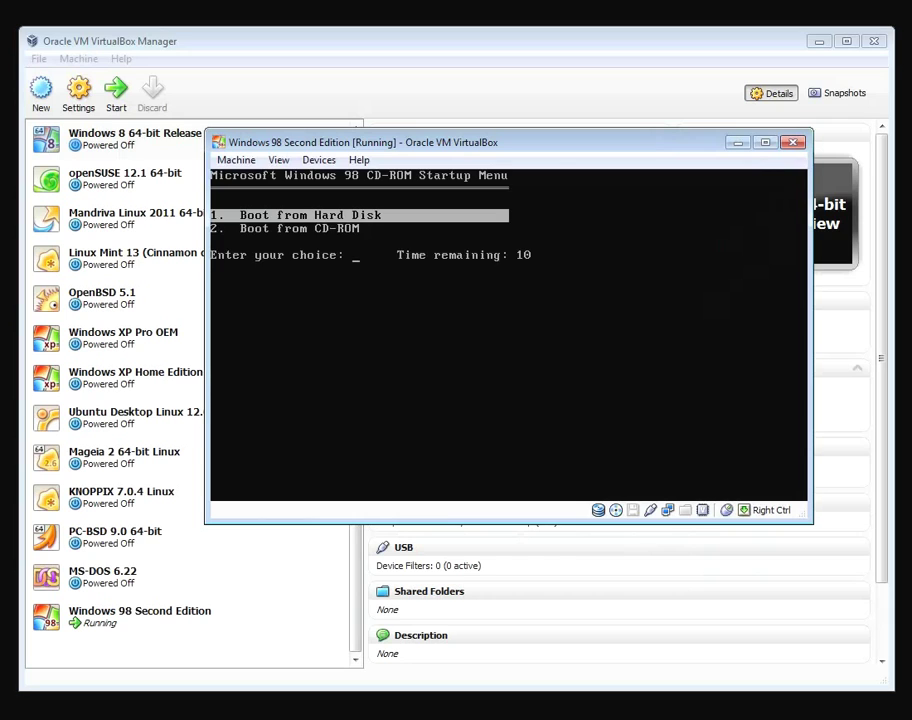
key("Return")
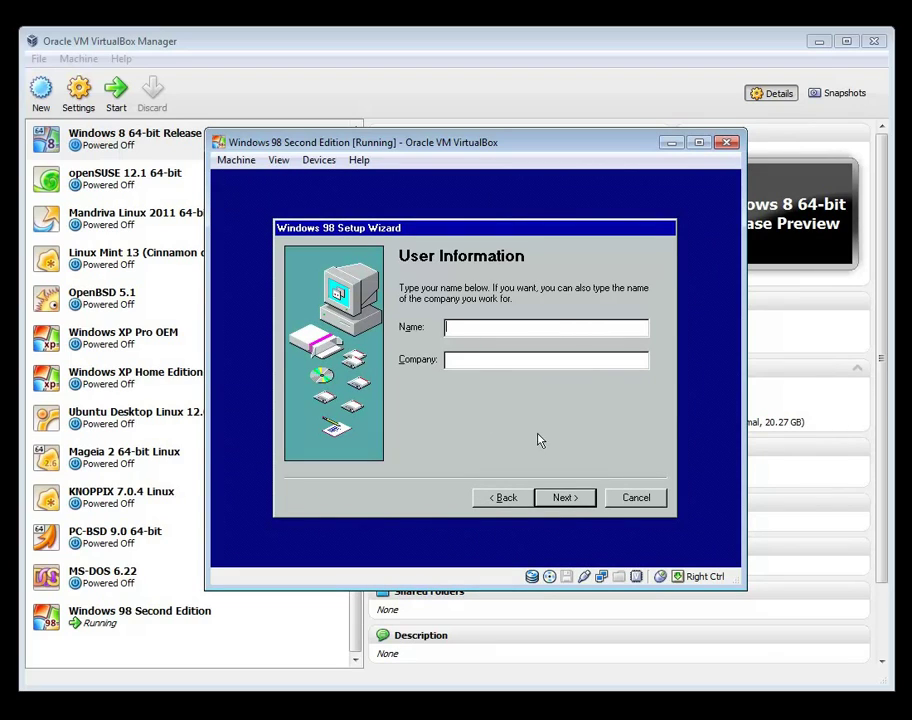
Enter the user's name on the User Information page, leave the company blank, and continue the wizard
left_click(562, 504)
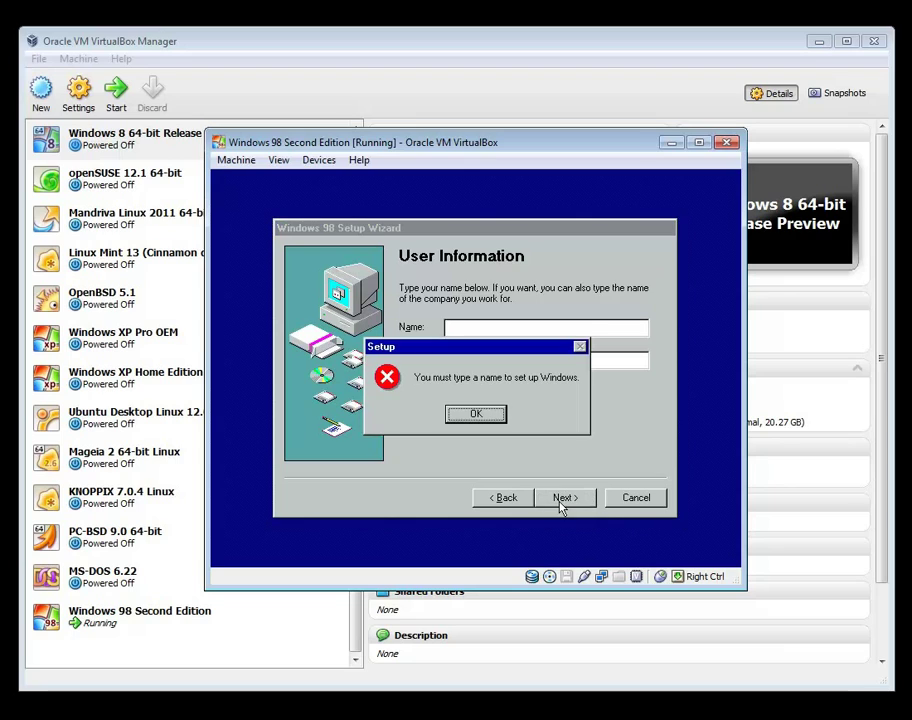
left_click(489, 416)
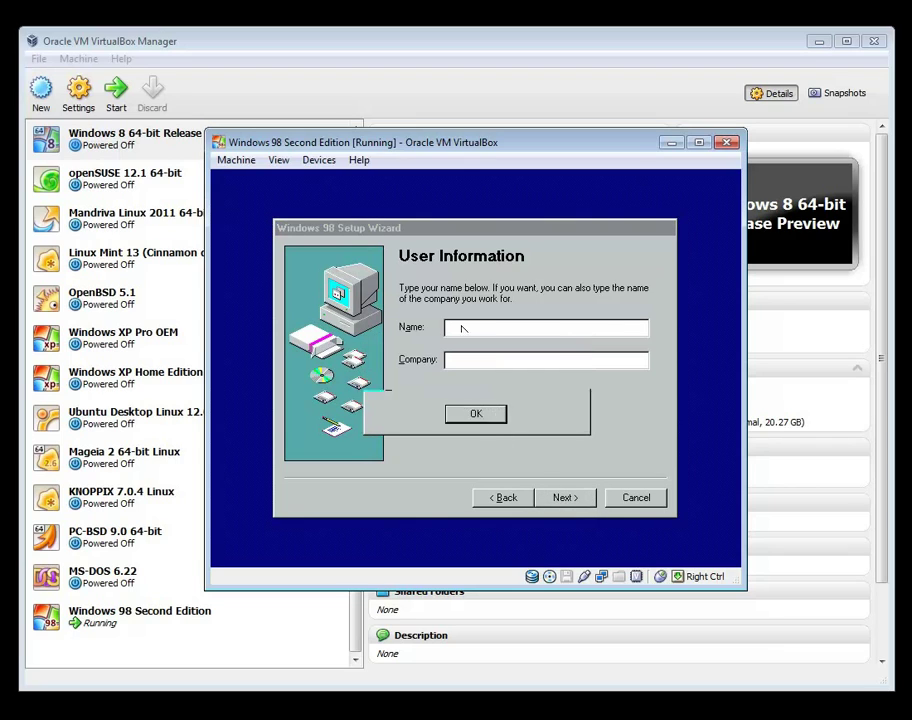
type("gi")
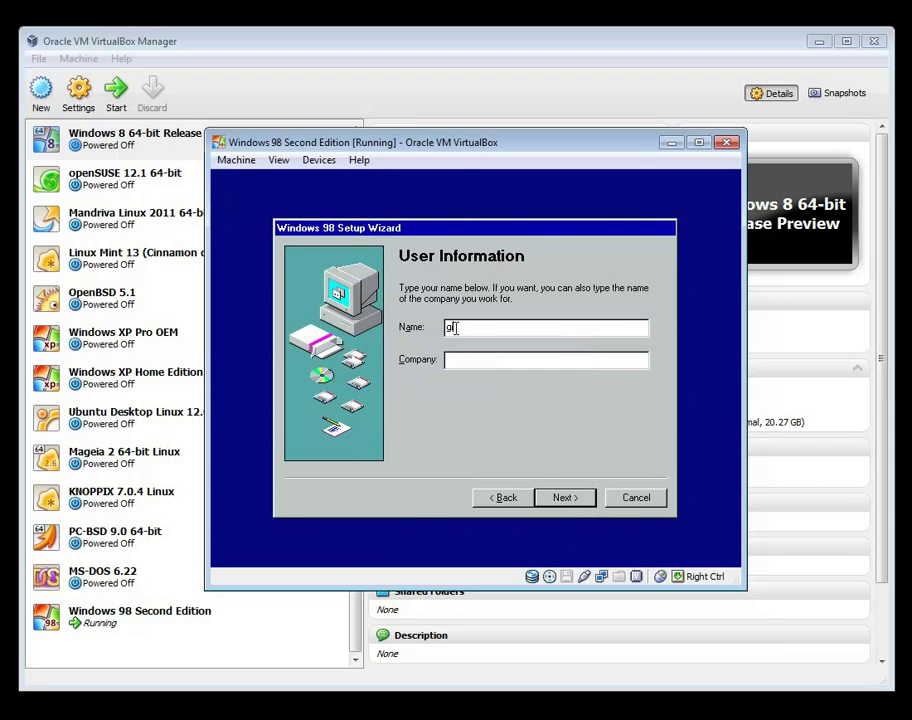
type("zmo")
left_click(564, 499)
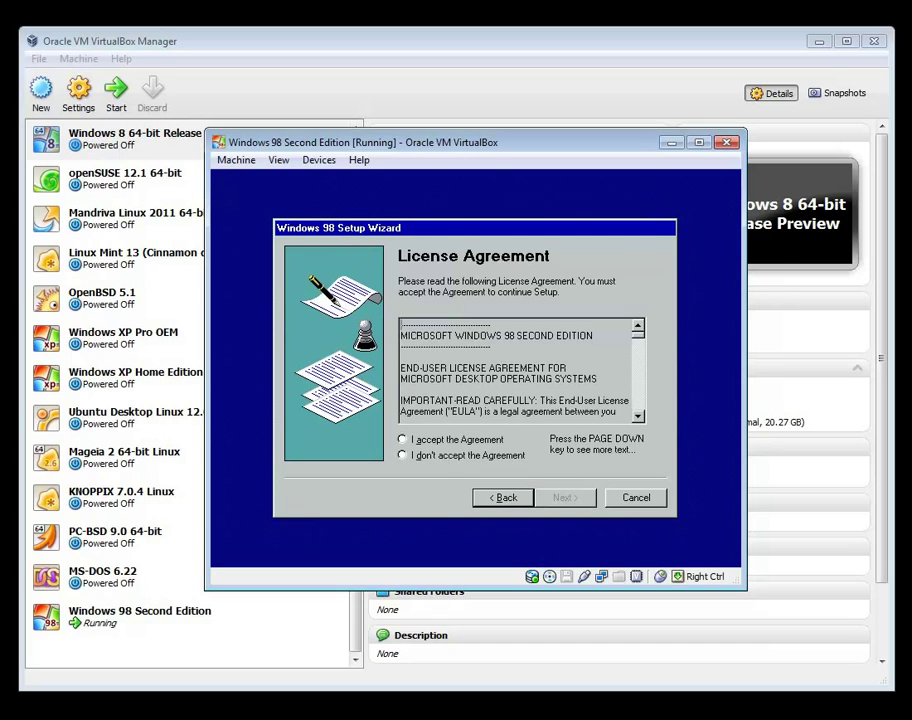
Accept the License Agreement and finish the Start Wizard so that Windows 98 continues starting
left_click(402, 440)
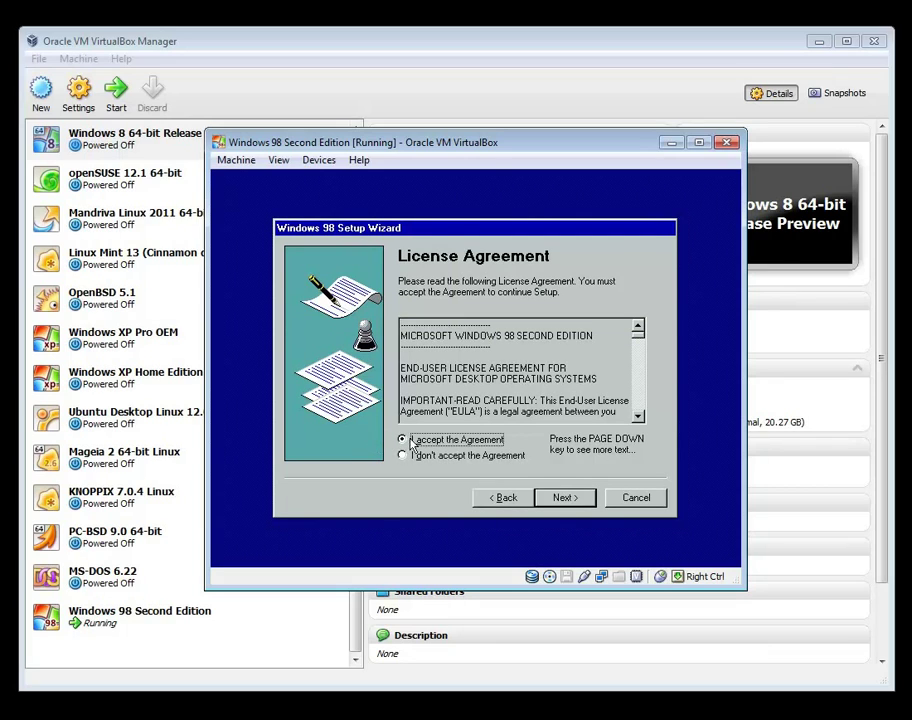
left_click(562, 500)
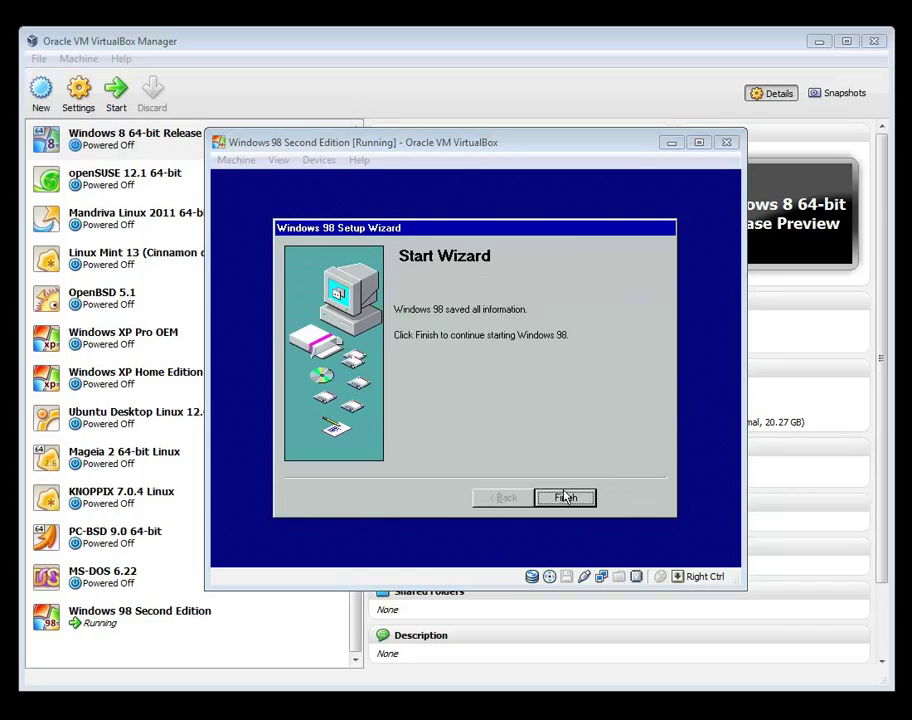
left_click(576, 326)
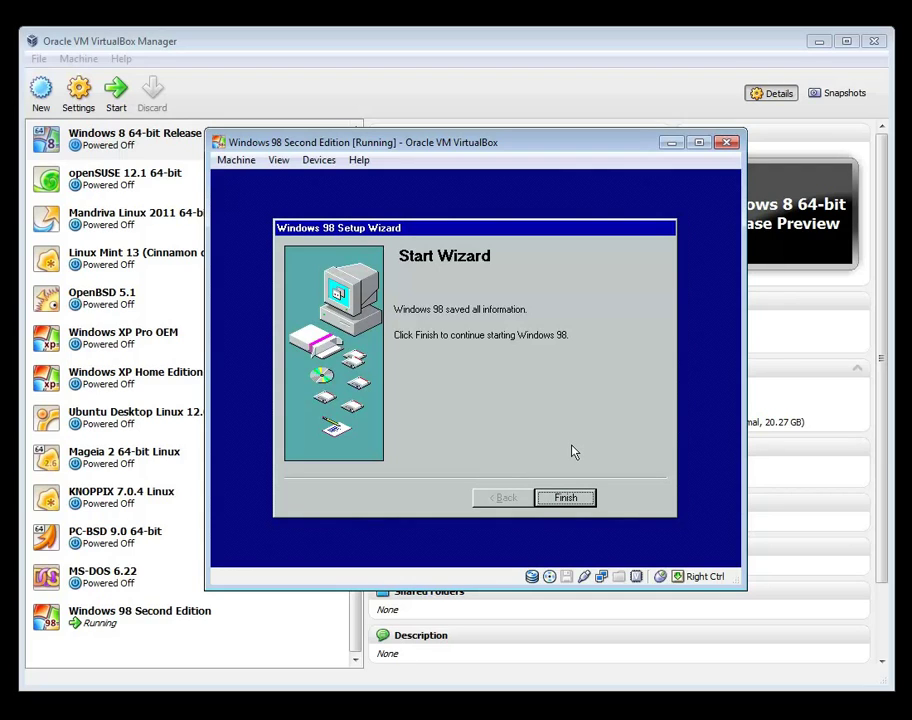
left_click(580, 496)
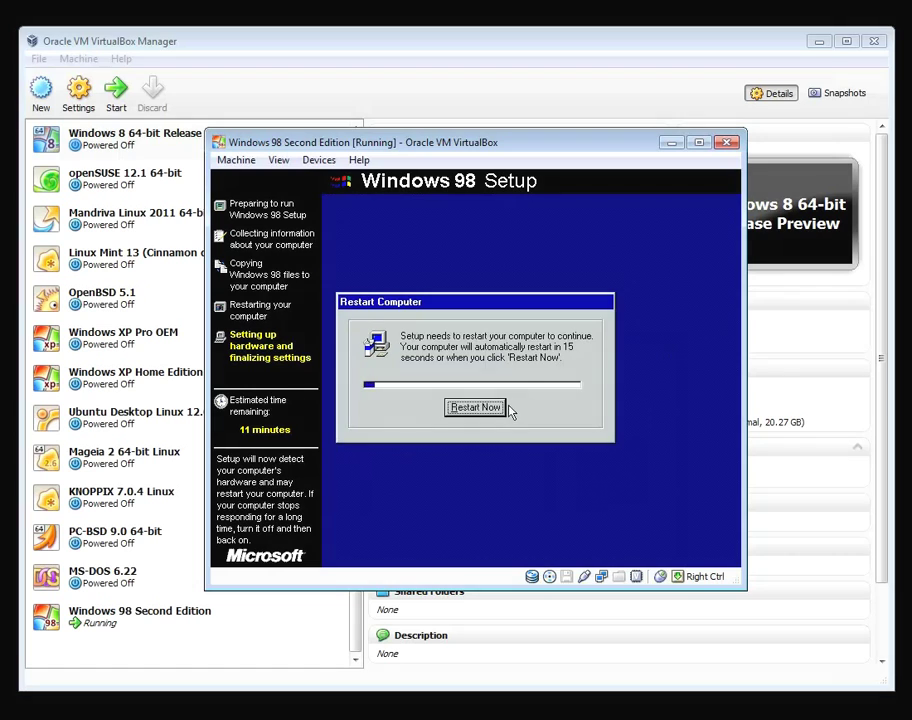
Restart the computer for hardware setup and accept the date and time settings with the Pacific Time zone
left_click(488, 409)
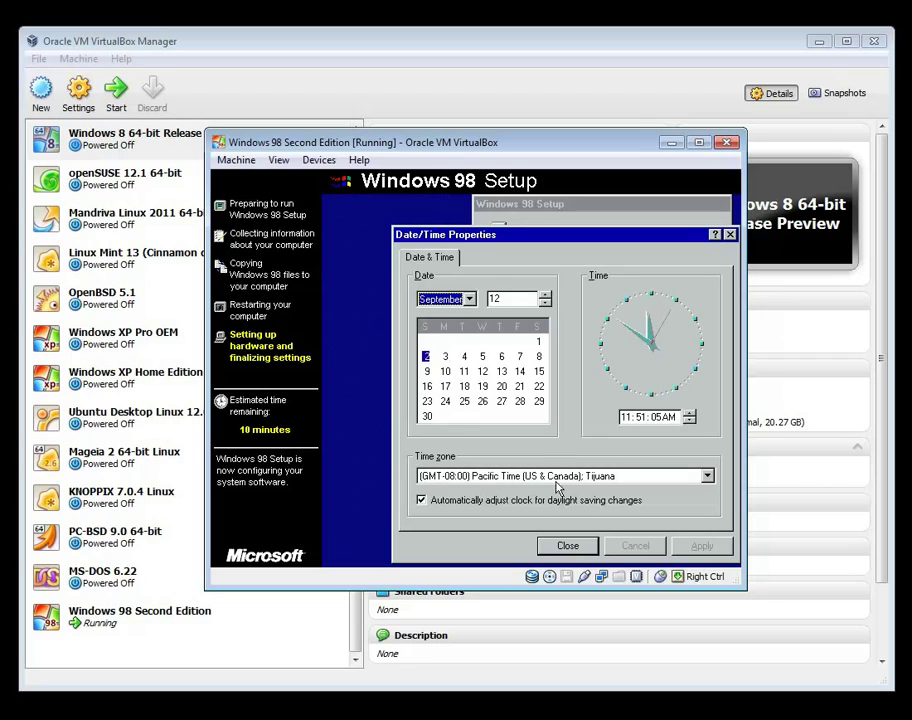
left_click(566, 547)
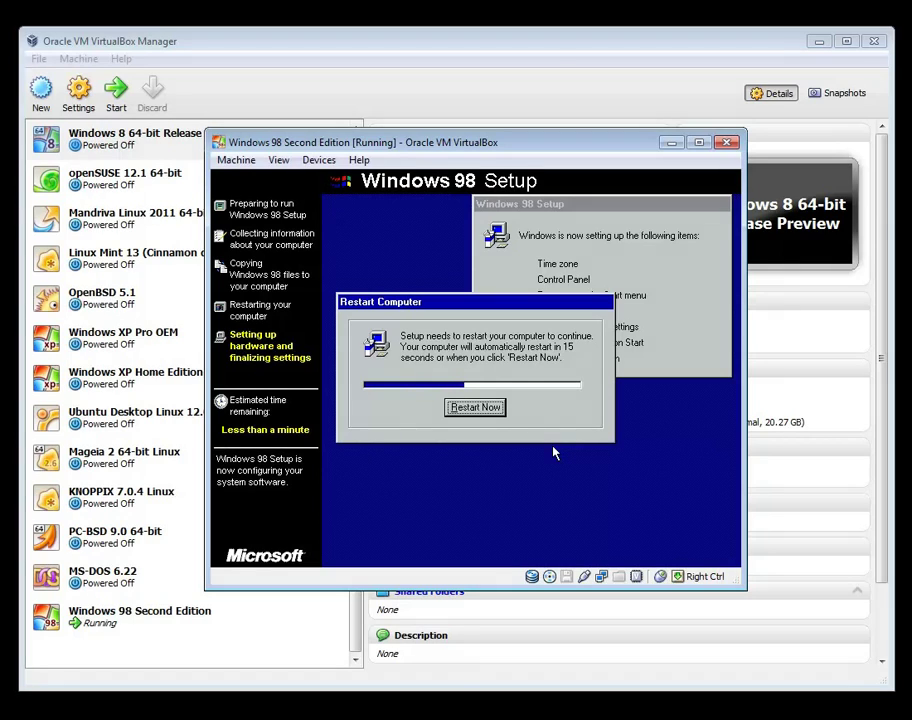
Restart the computer, boot from the hard disk, and log on to Microsoft Networking with a blank password
left_click(455, 408)
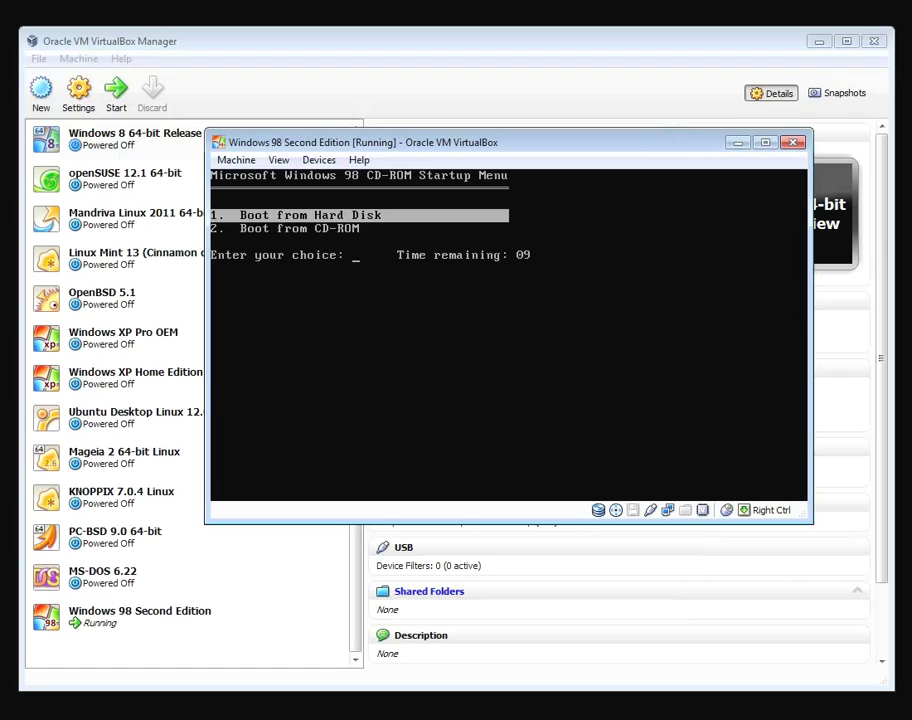
key("Return")
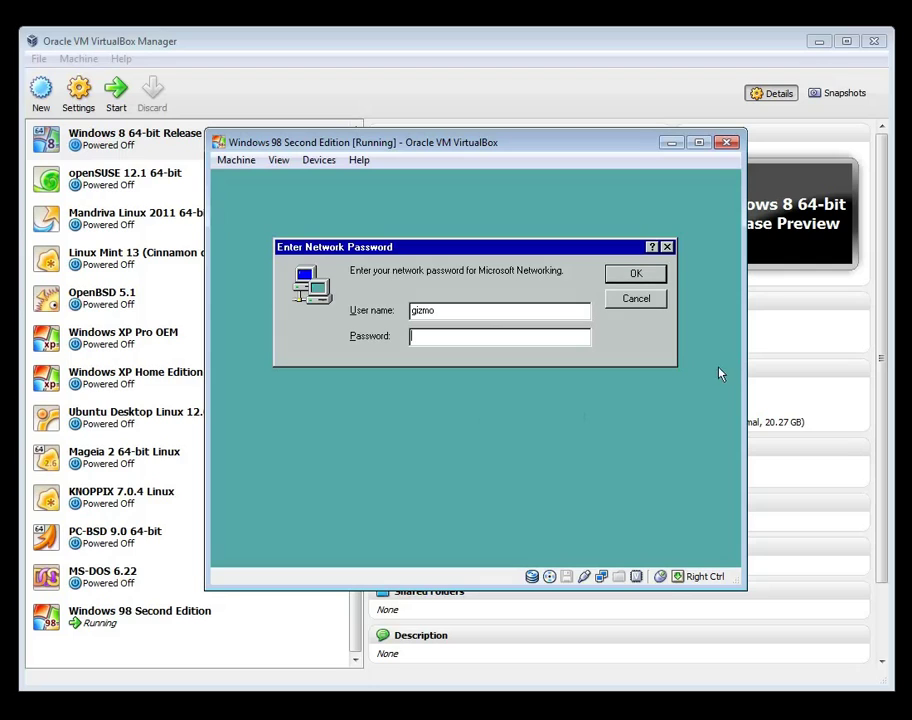
left_click(630, 275)
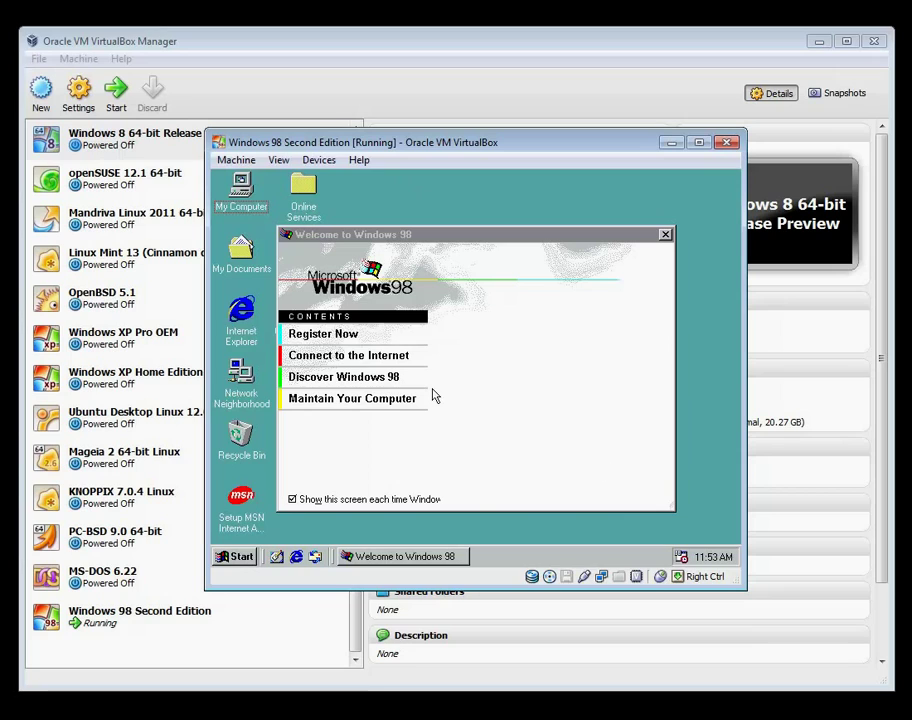
left_click(290, 498)
left_click(368, 405)
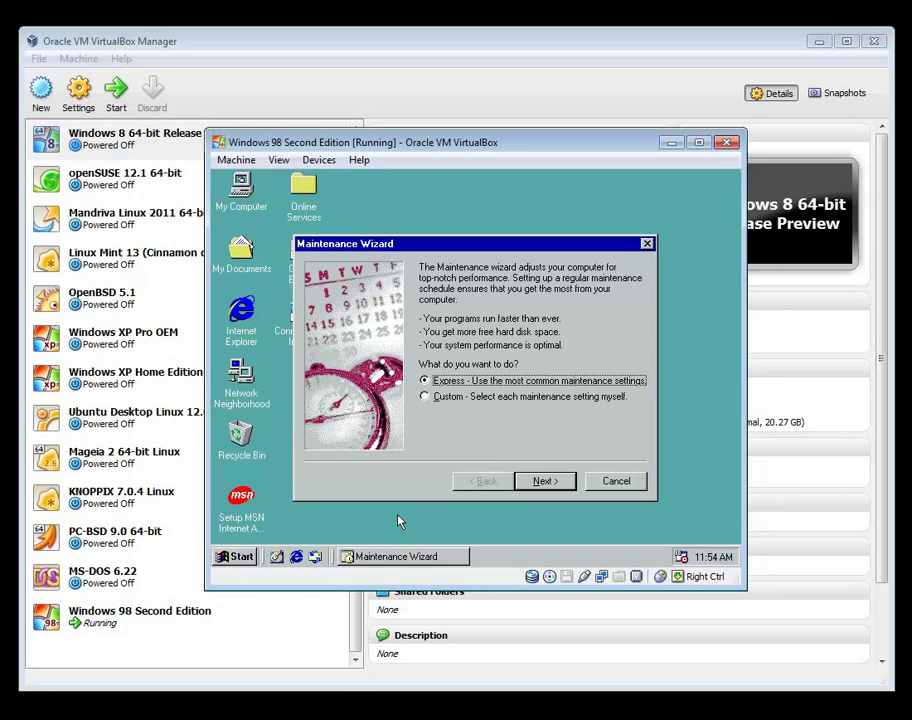
left_click(605, 482)
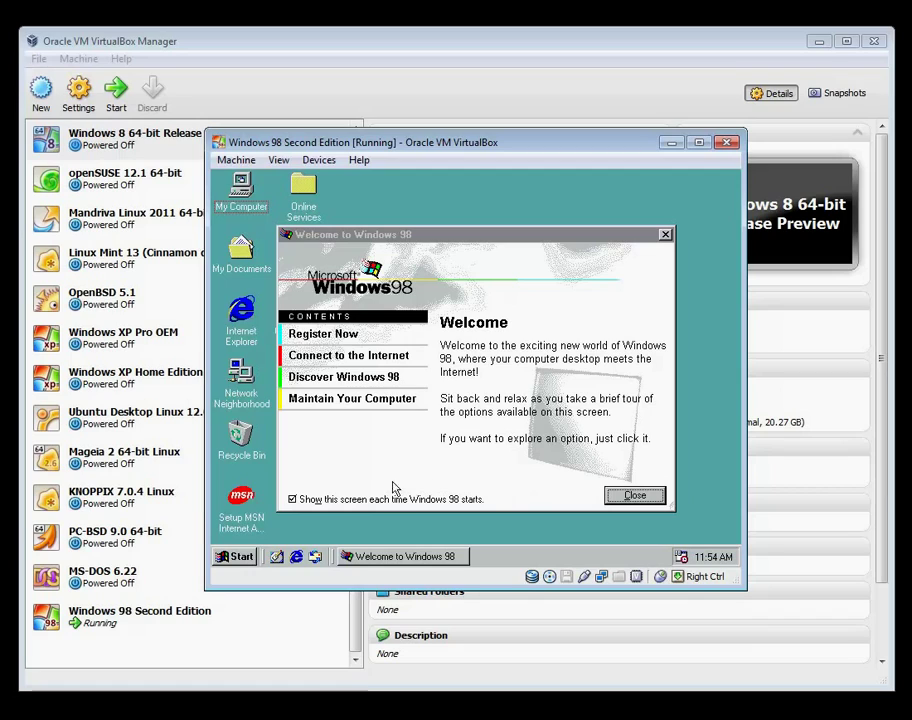
Turn off showing the Welcome to Windows 98 screen at each startup and close it
left_click(298, 499)
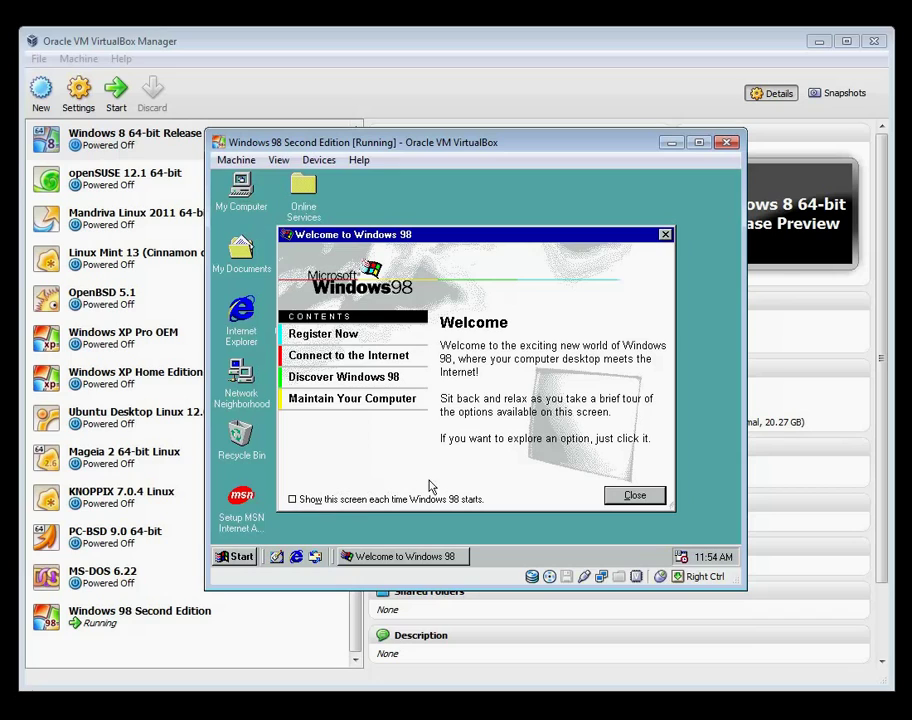
left_click(630, 494)
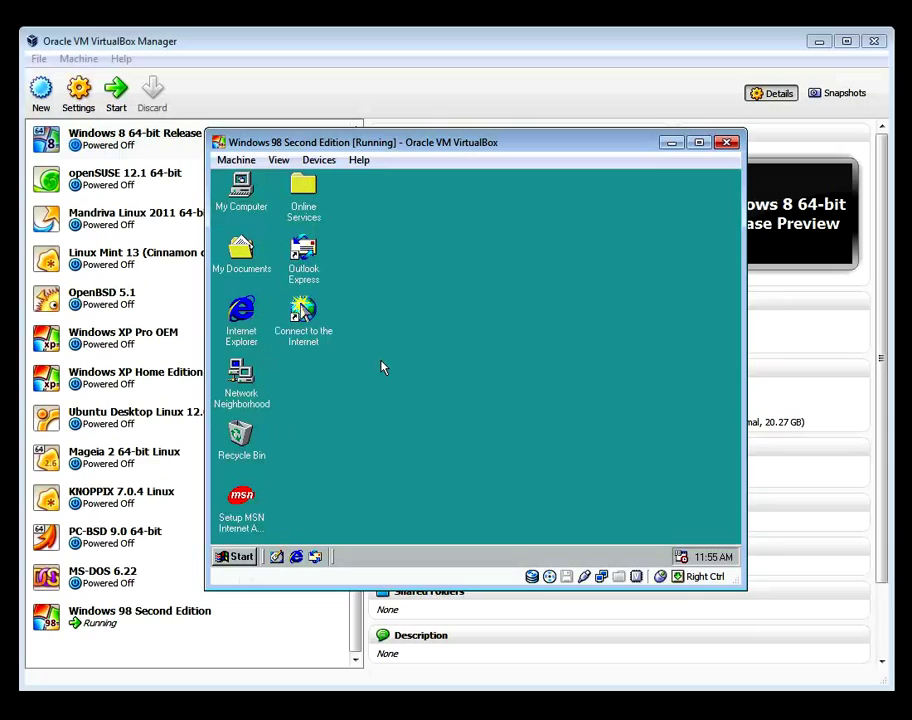
key("Control_R")
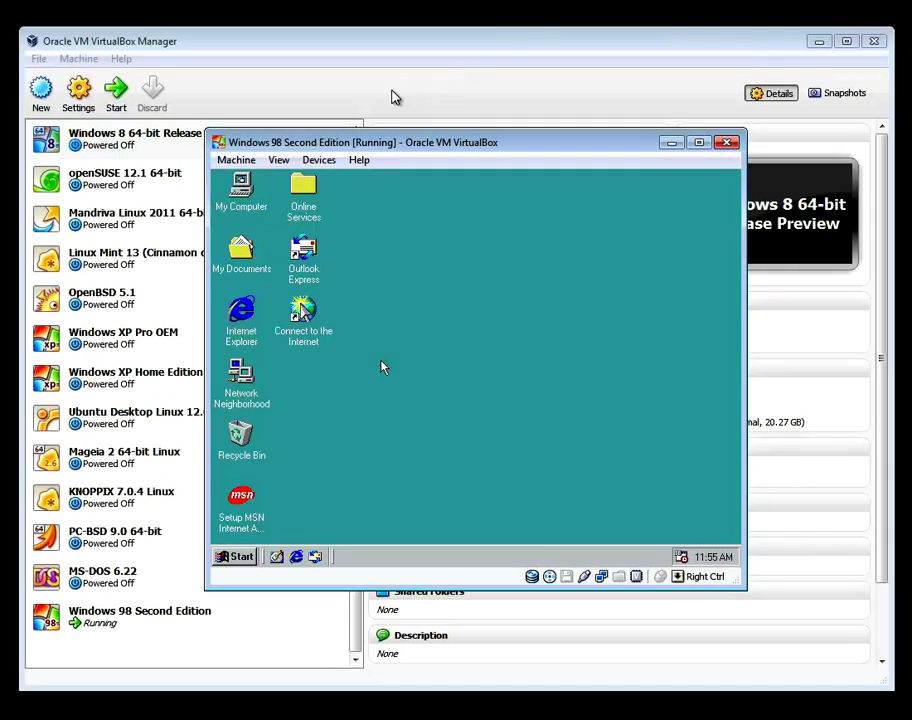
left_click(316, 165)
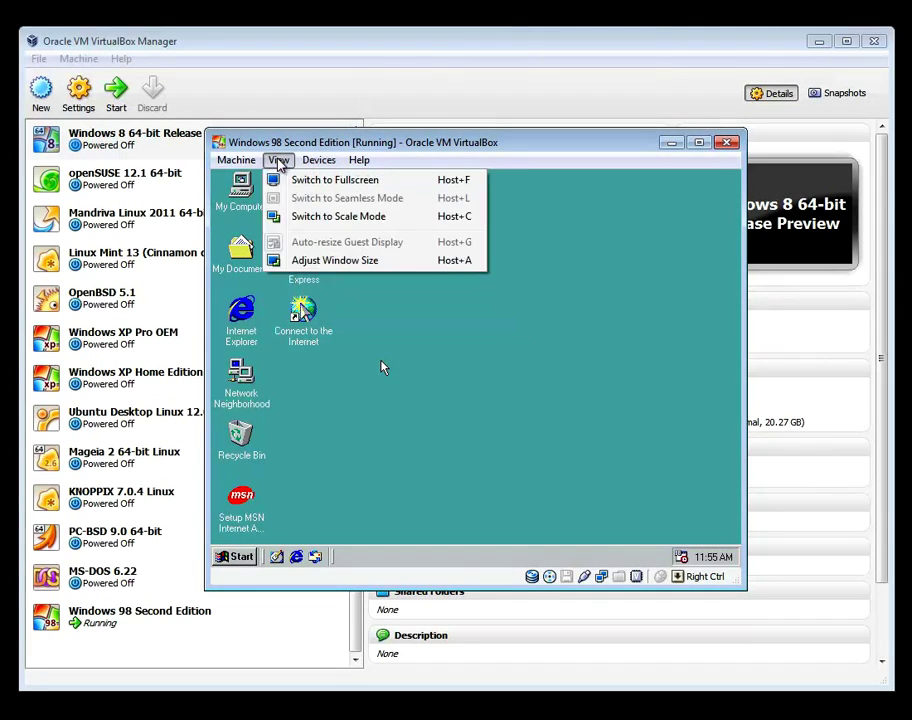
mouse_move(238, 164)
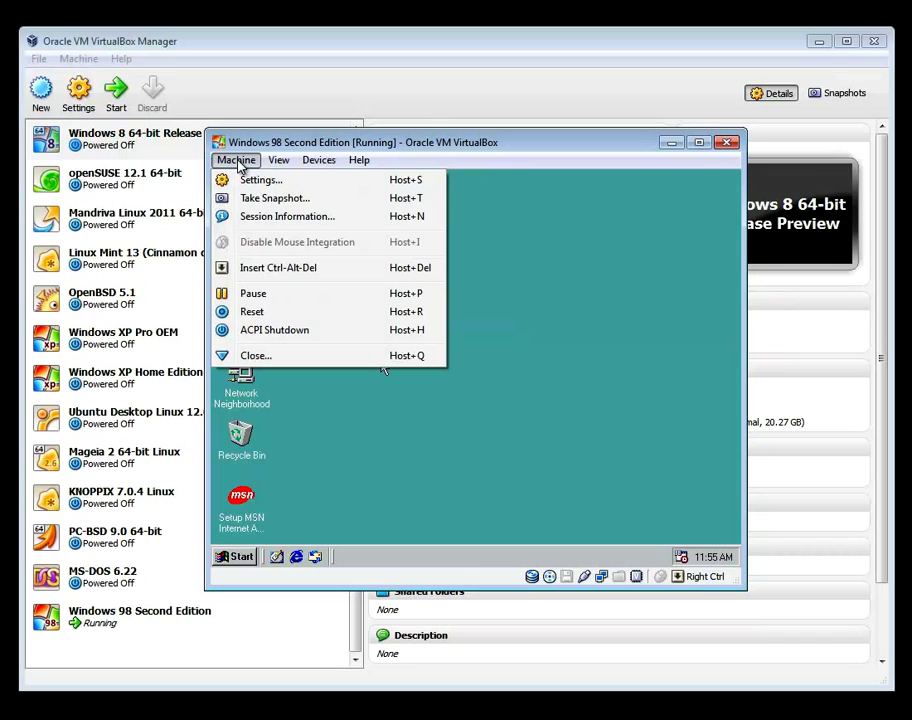
mouse_move(285, 163)
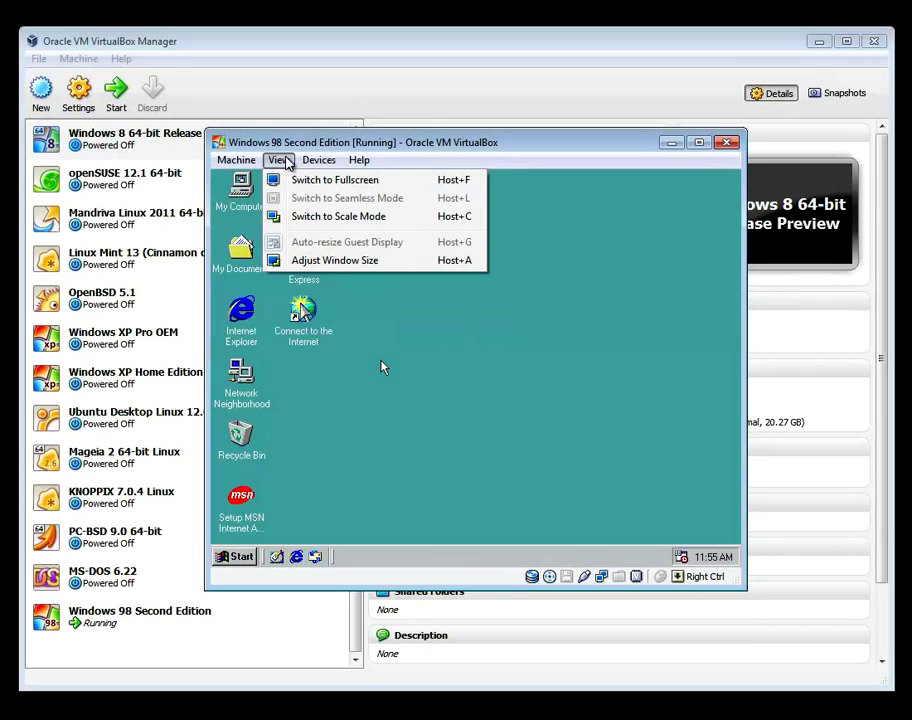
mouse_move(327, 167)
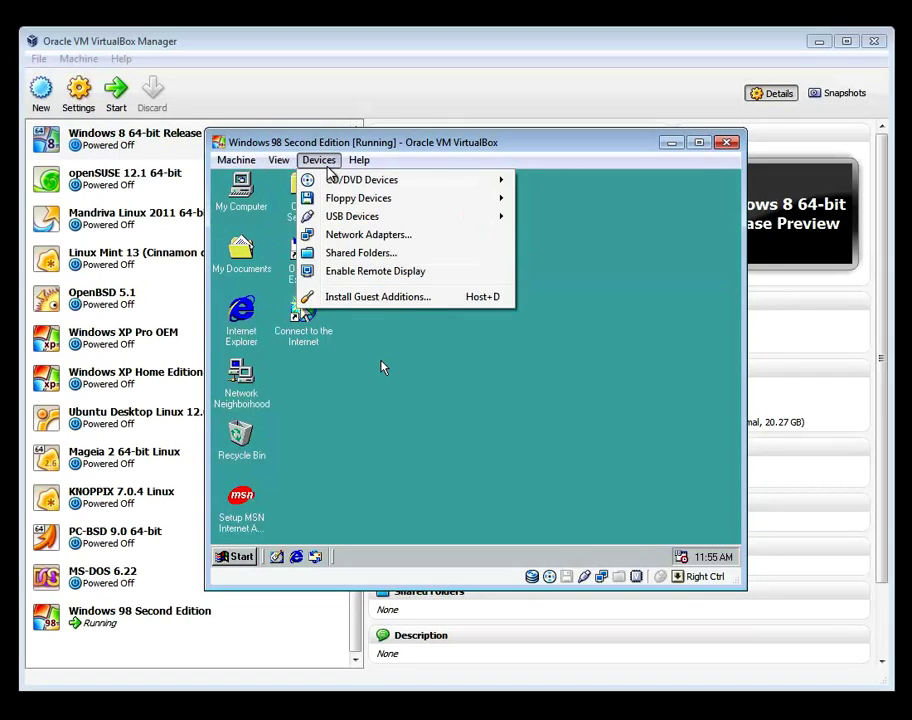
left_click(497, 131)
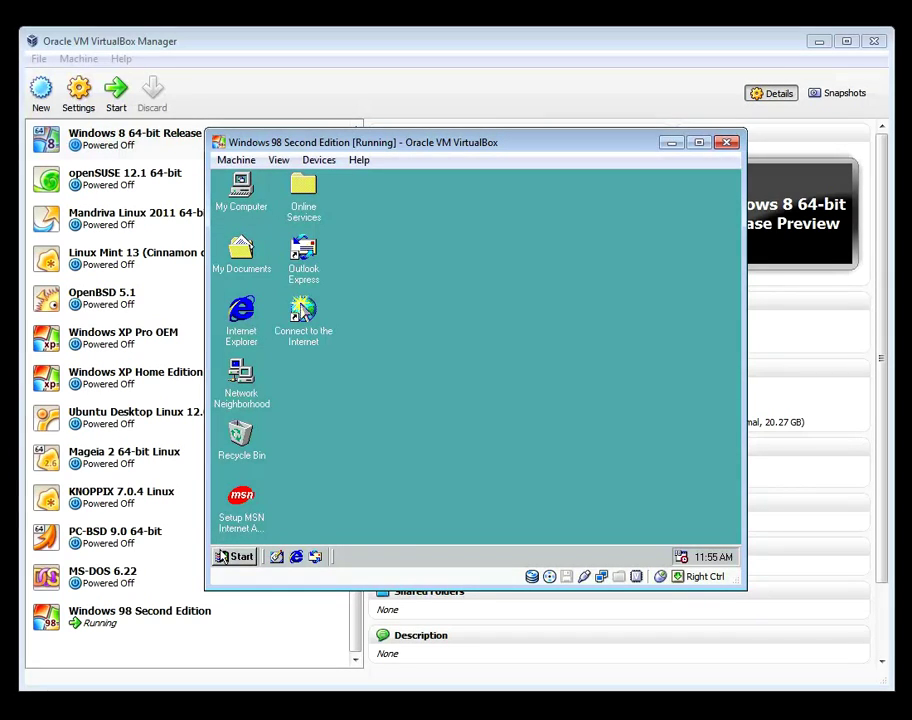
left_click(230, 556)
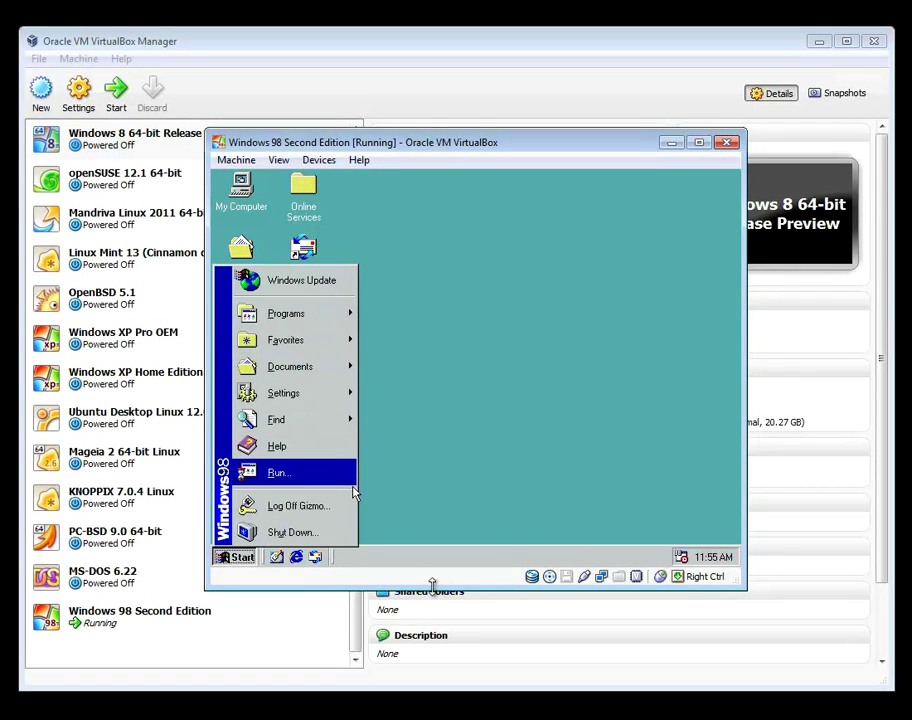
left_click(430, 376)
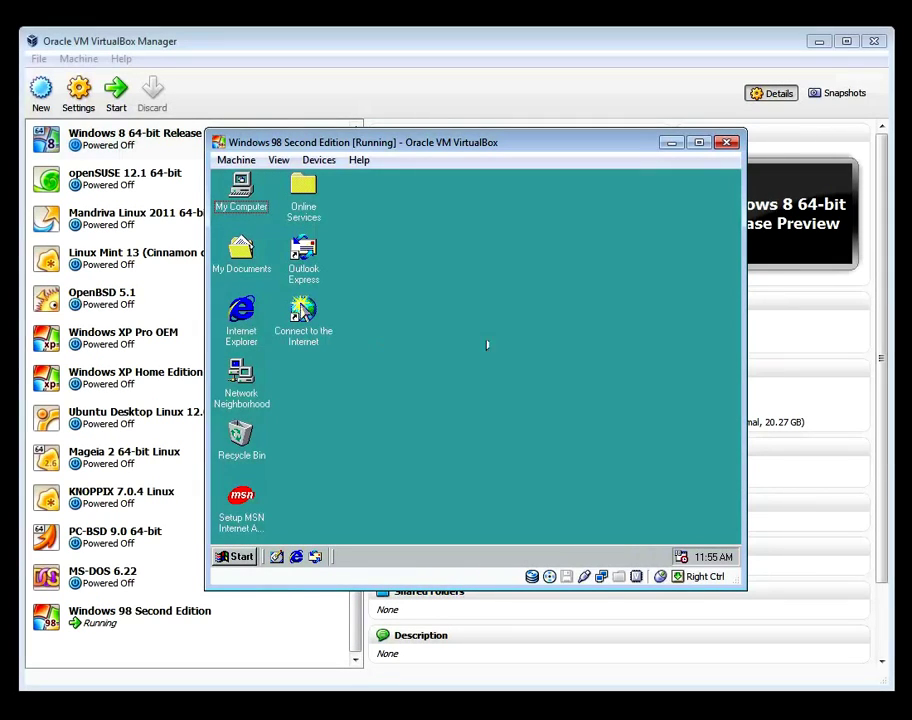
left_click(616, 477)
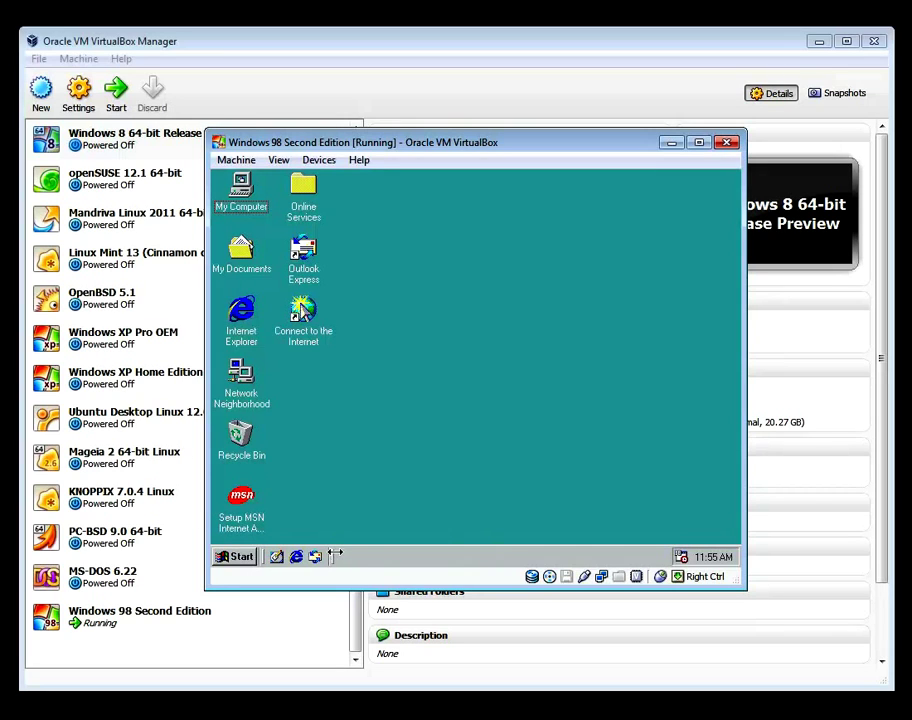
key("Control_R")
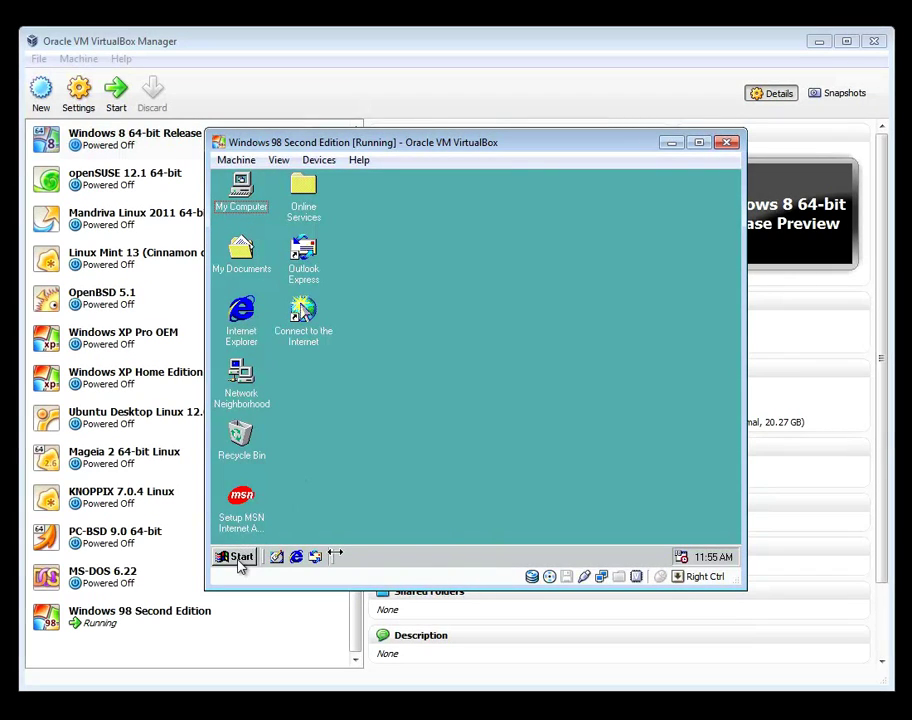
Shut down Windows 98 with the Shut down option so that the virtual machine powers off
left_click(236, 558)
left_click(238, 557)
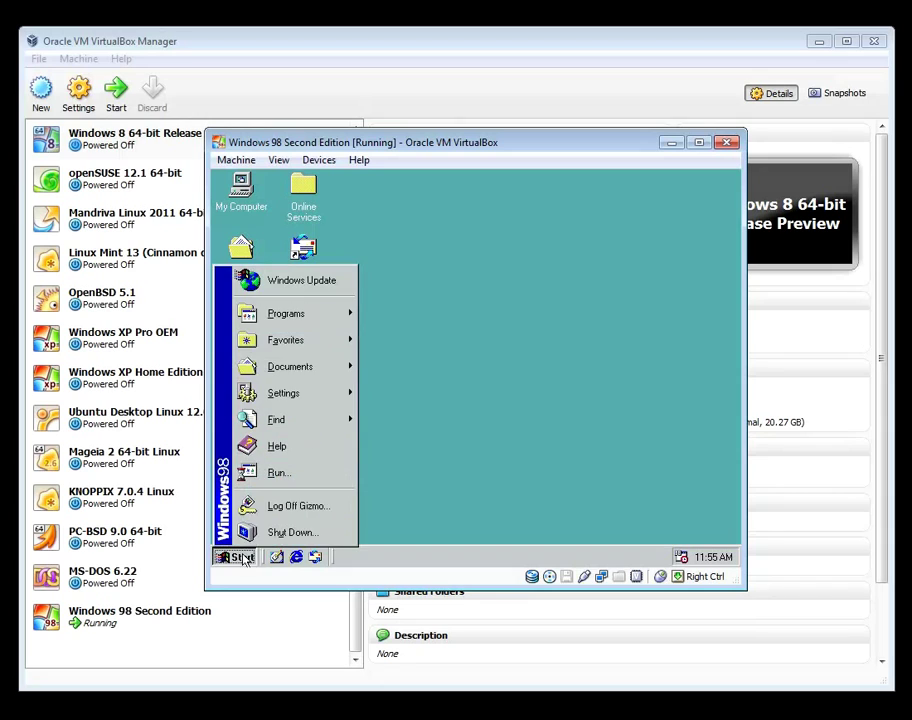
left_click(268, 538)
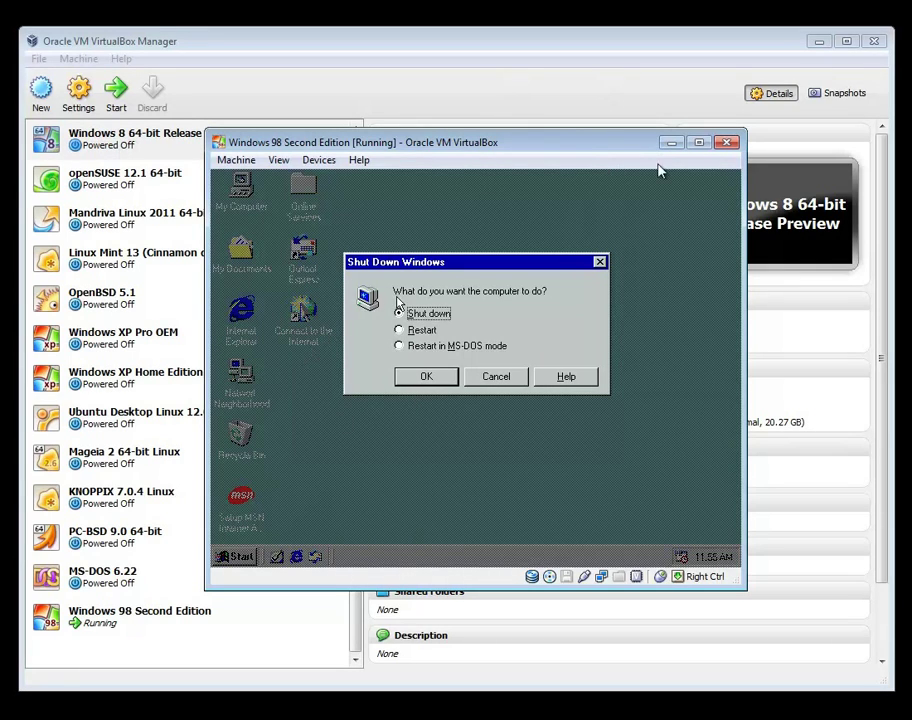
left_click(408, 379)
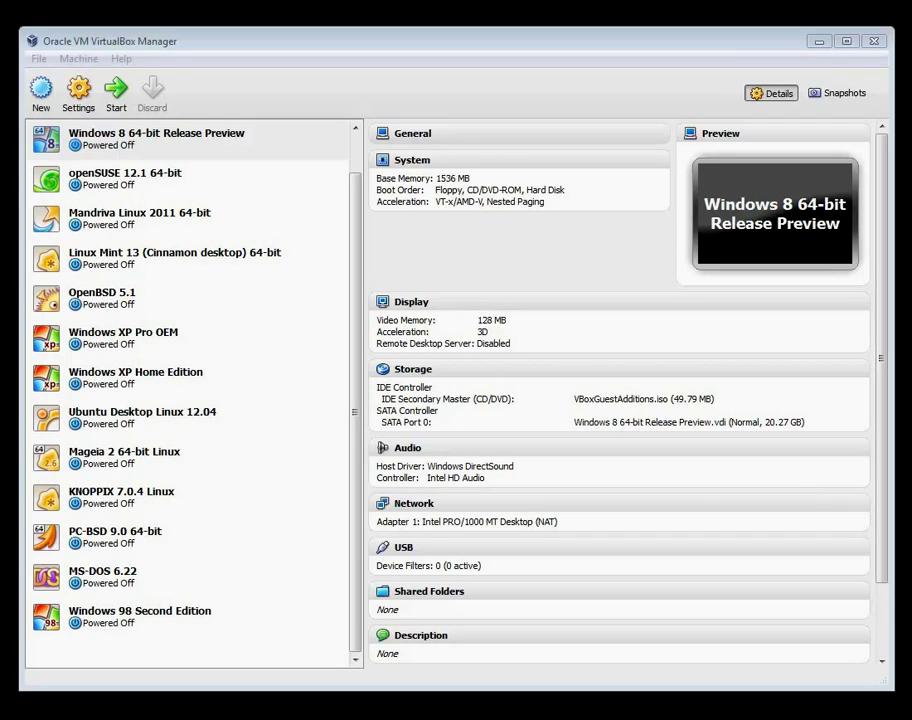
Start the Windows 98 Second Edition virtual machine and log on to Microsoft Networking with a blank password
left_click(418, 52)
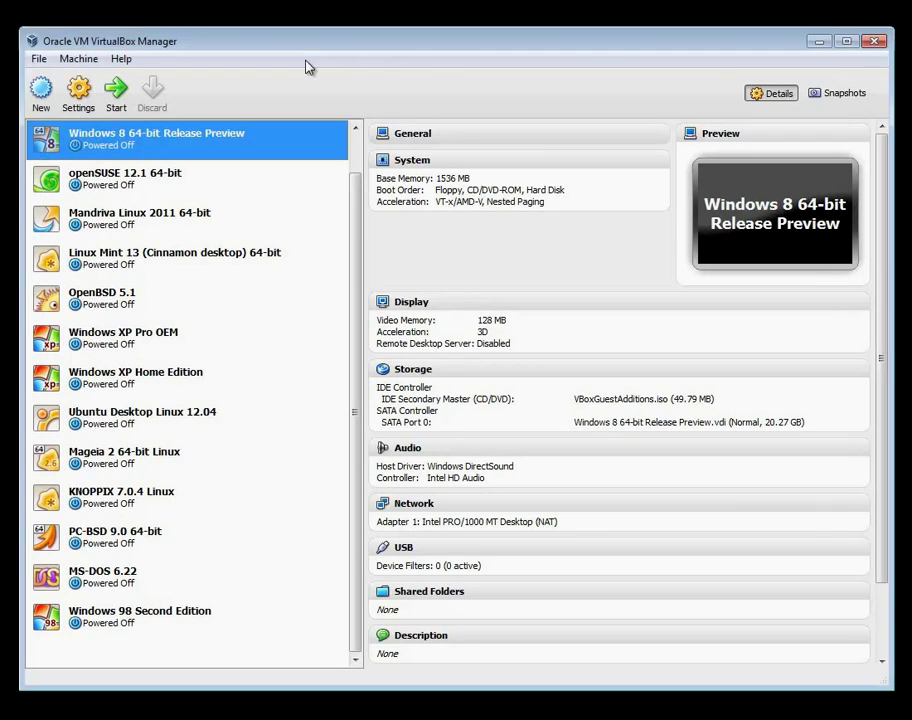
left_click(52, 620)
double_click(52, 620)
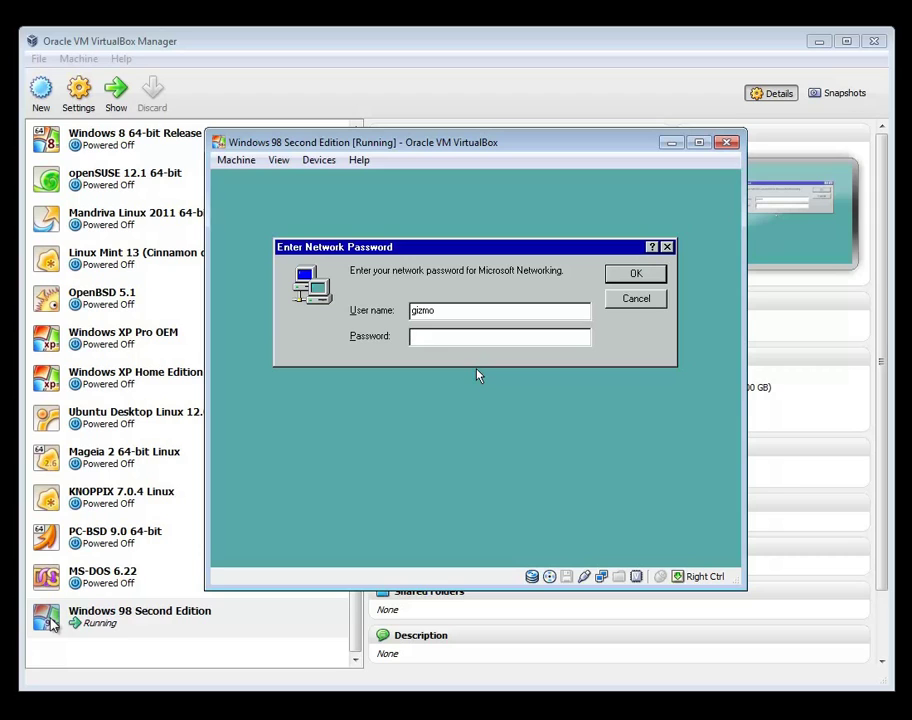
left_click(52, 623)
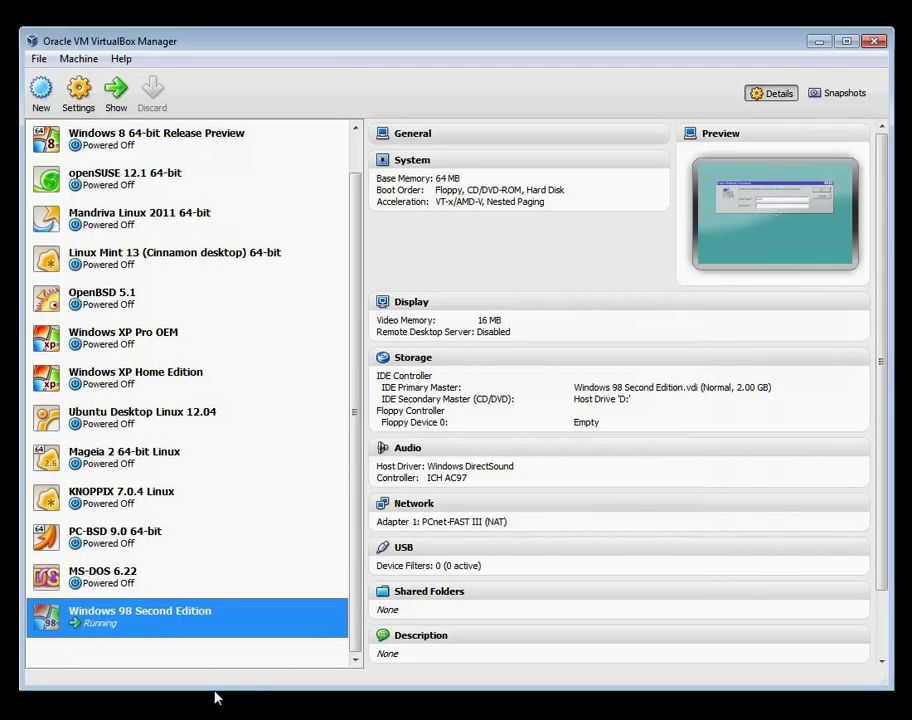
left_click(649, 719)
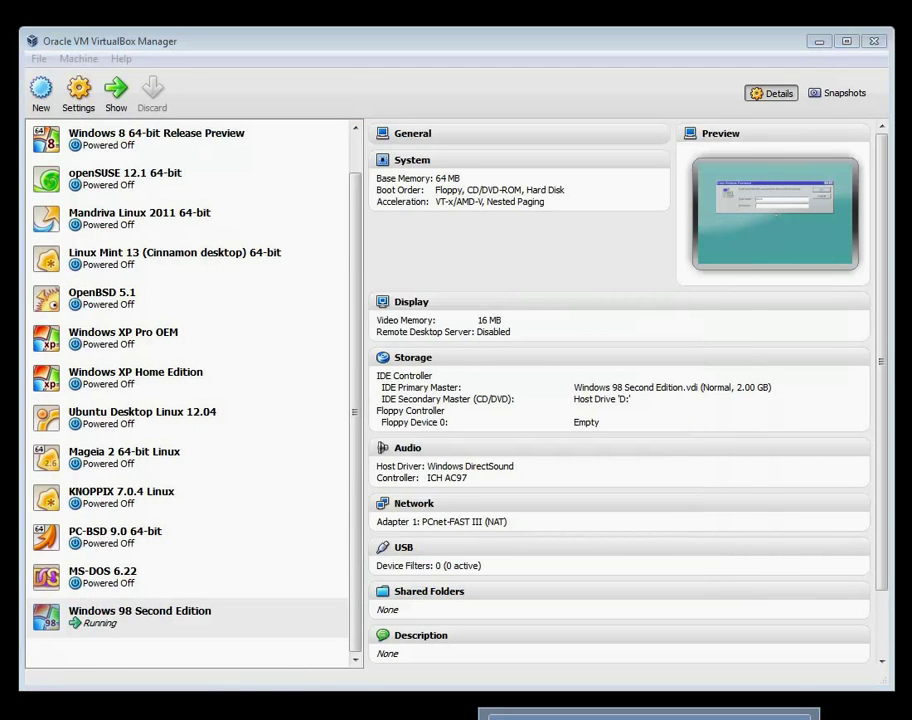
left_click(649, 714)
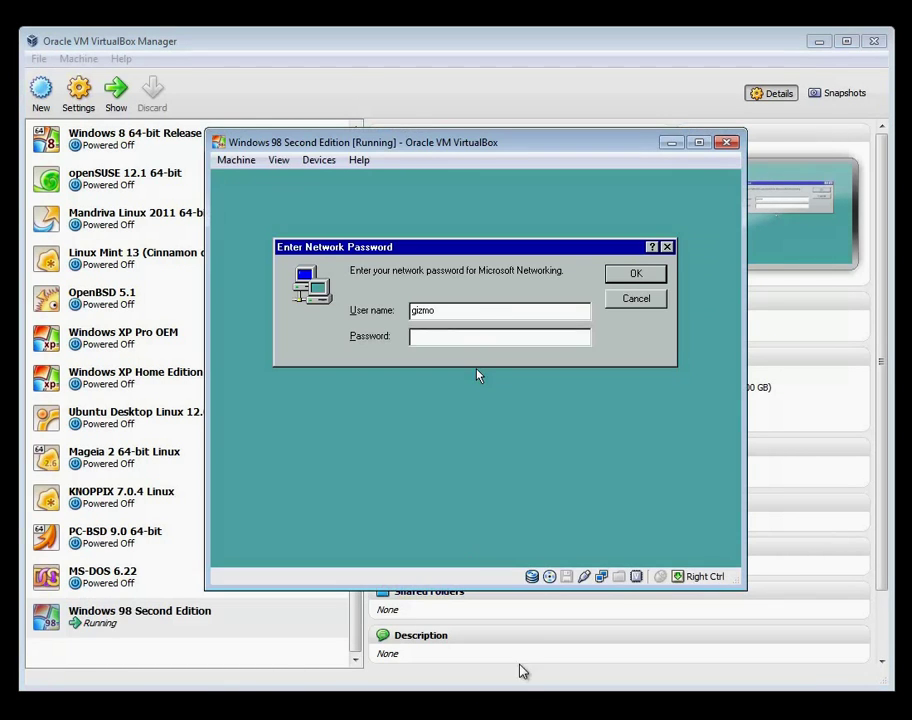
left_click(635, 276)
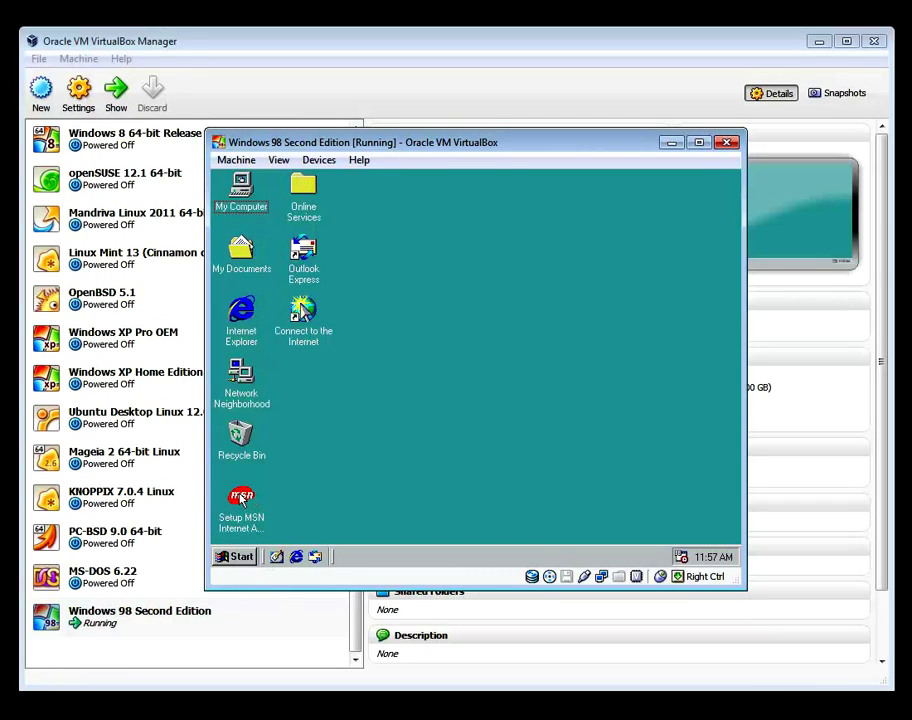
Shut down the Windows 98 Second Edition guest from its desktop, using the Shut down option
key("Control_R")
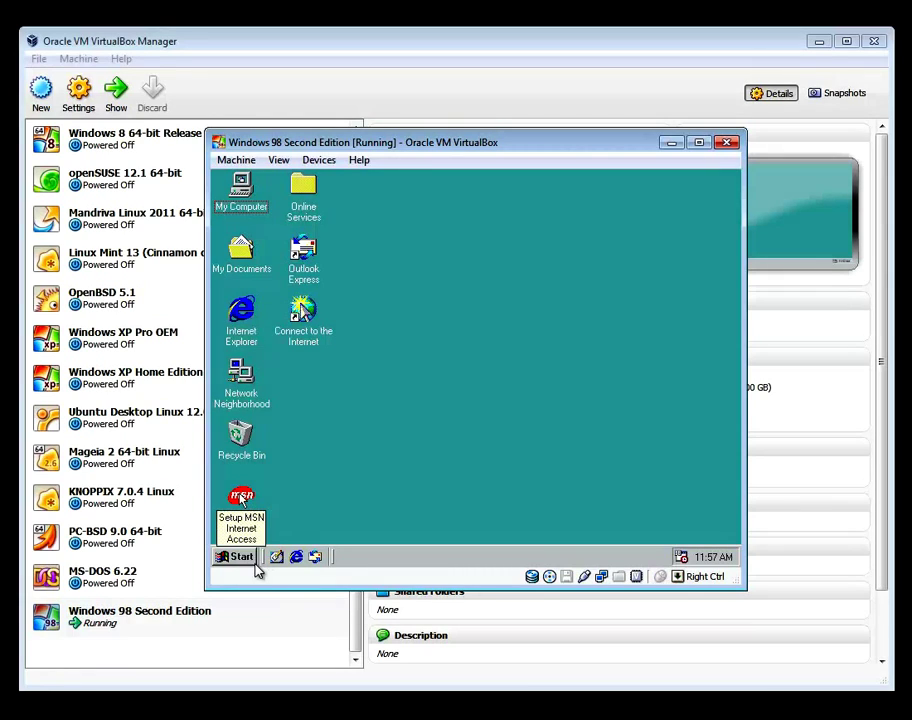
left_click(428, 406)
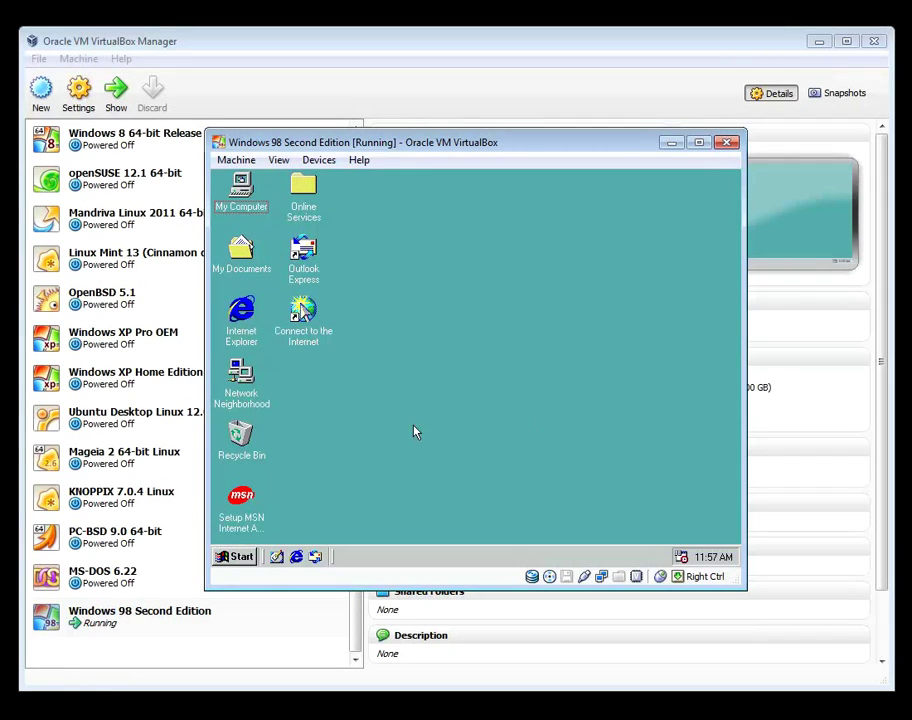
left_click(240, 557)
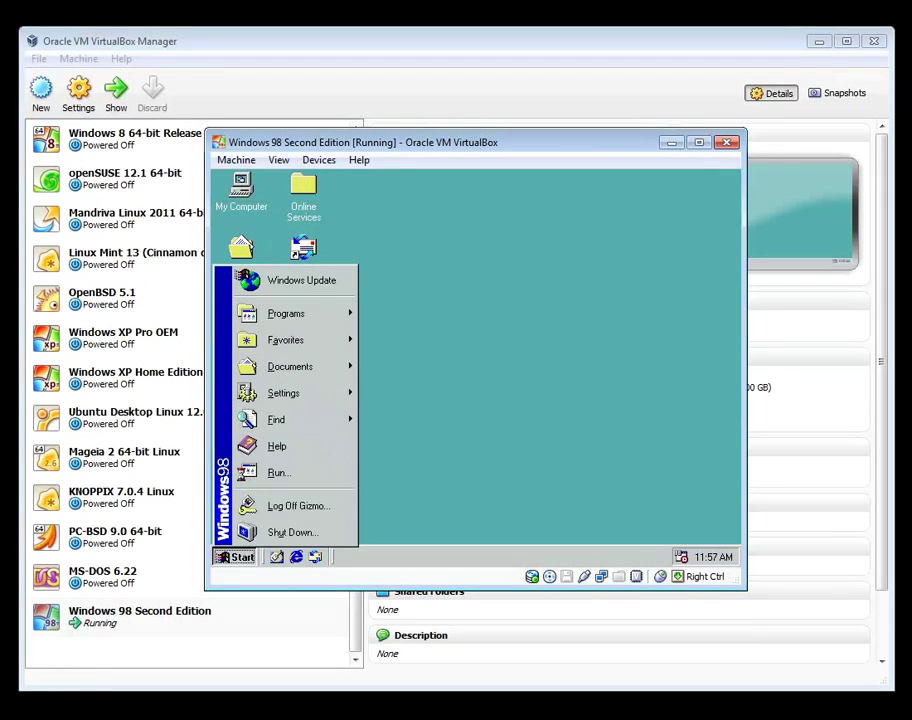
left_click(290, 531)
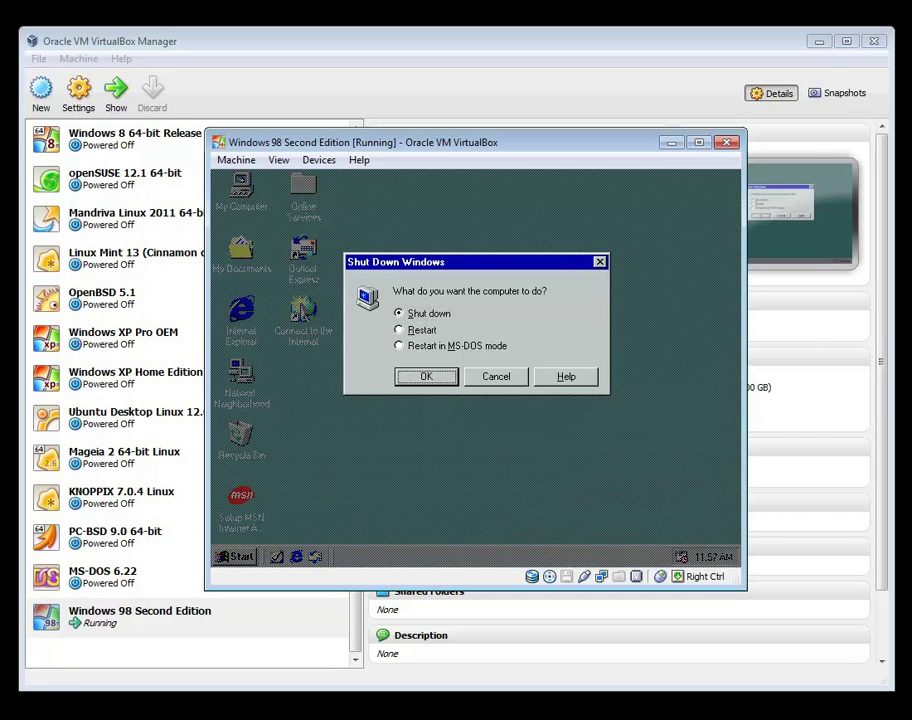
left_click(428, 376)
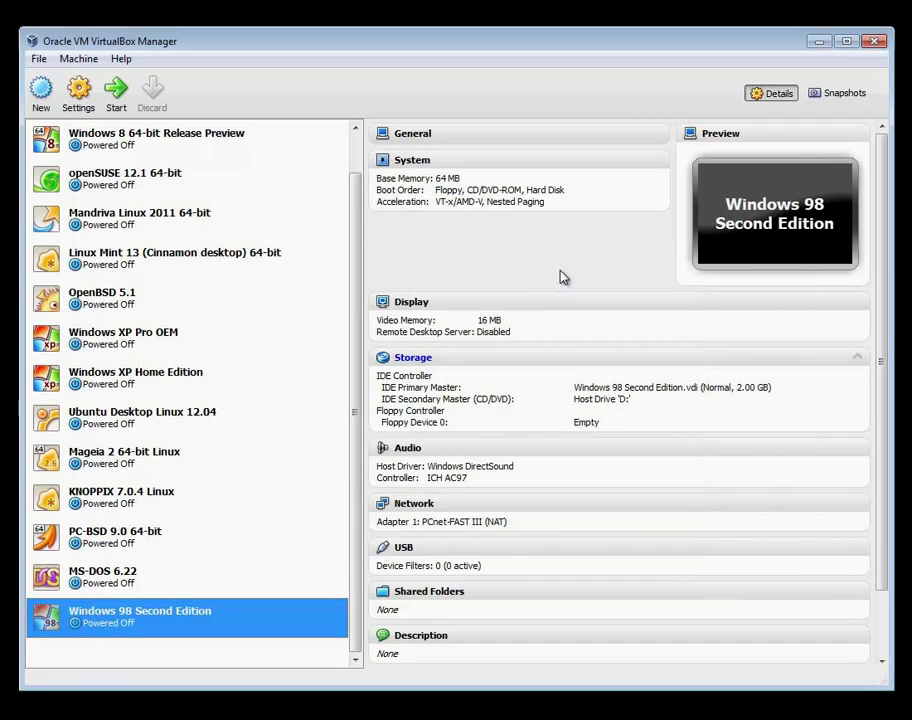